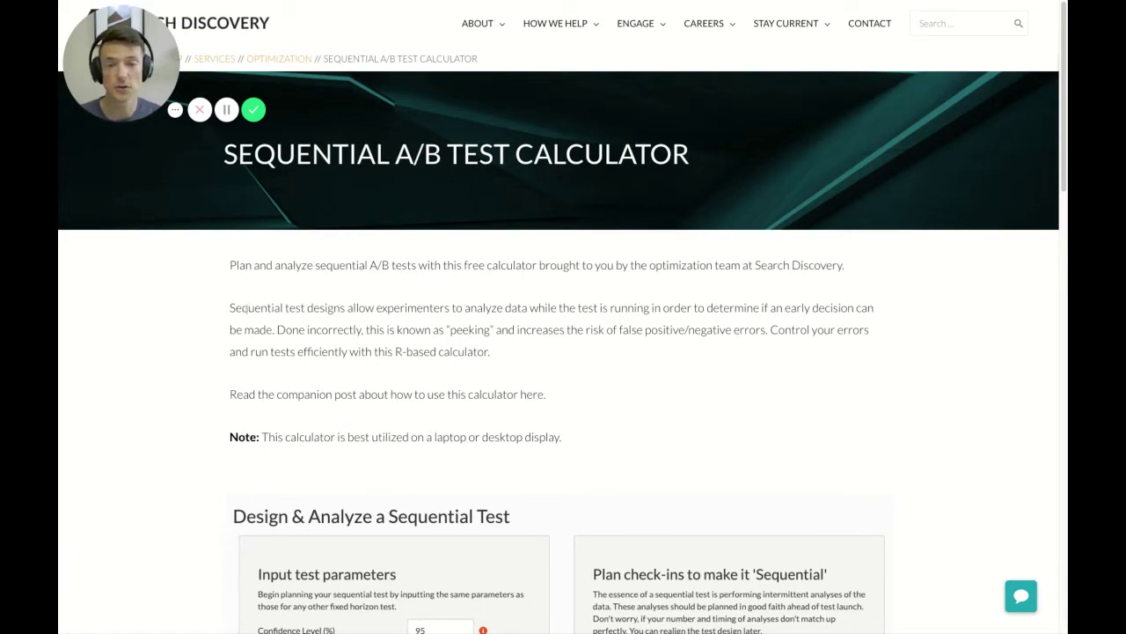
Scroll to bring the Design & Analyze a Sequential Test calculator and its default parameters into view
scroll(261, 368, "down", 4)
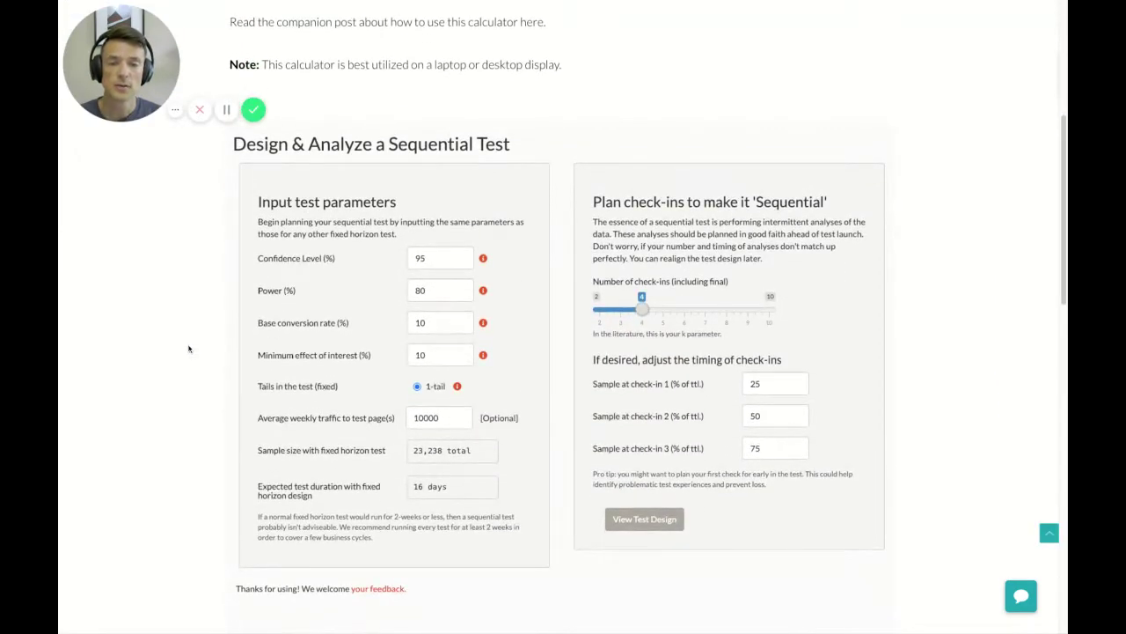
scroll(188, 348, "down", 1)
scroll(188, 349, "up", 1)
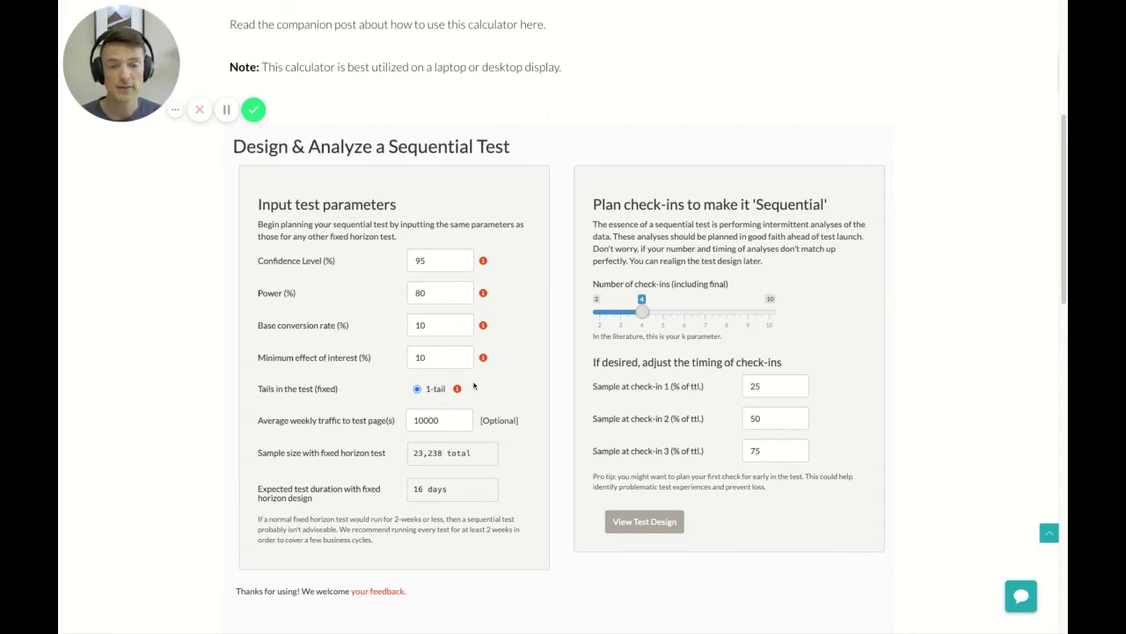
left_click(483, 261)
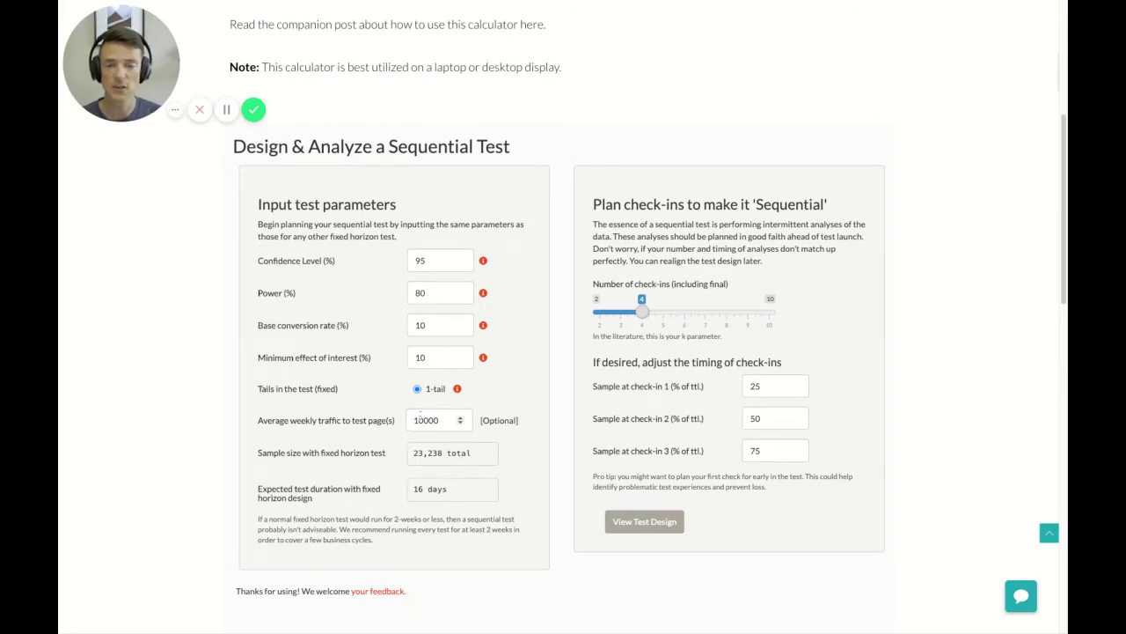
Set confidence and power to 90%, base conversion rate to 5% and minimum effect to 5%
double_click(428, 261)
type("90")
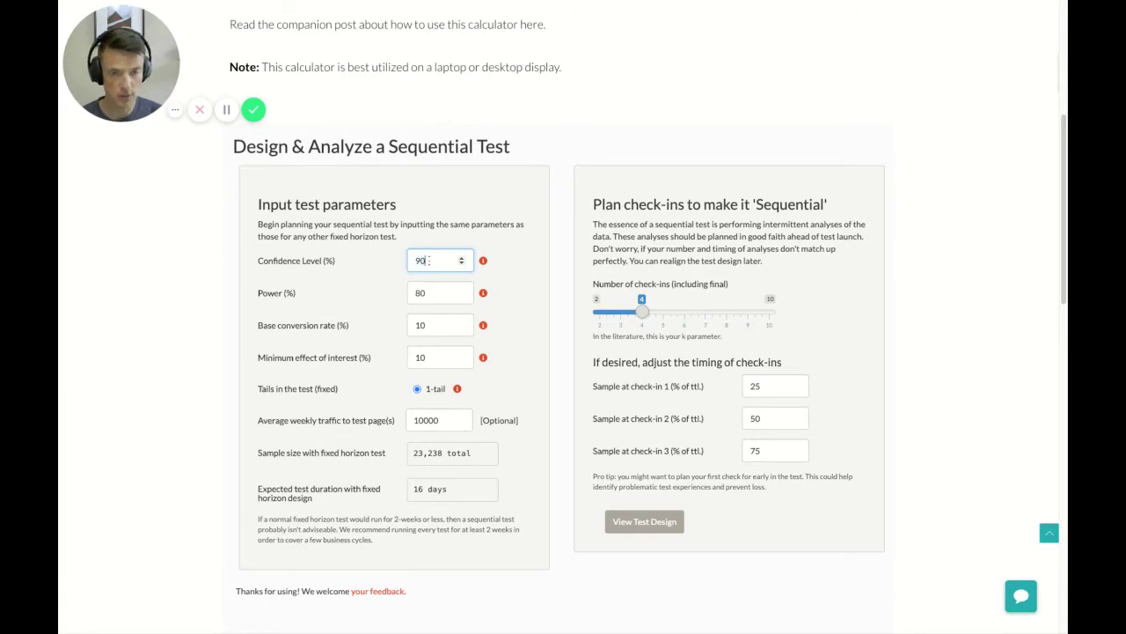
left_click(432, 292)
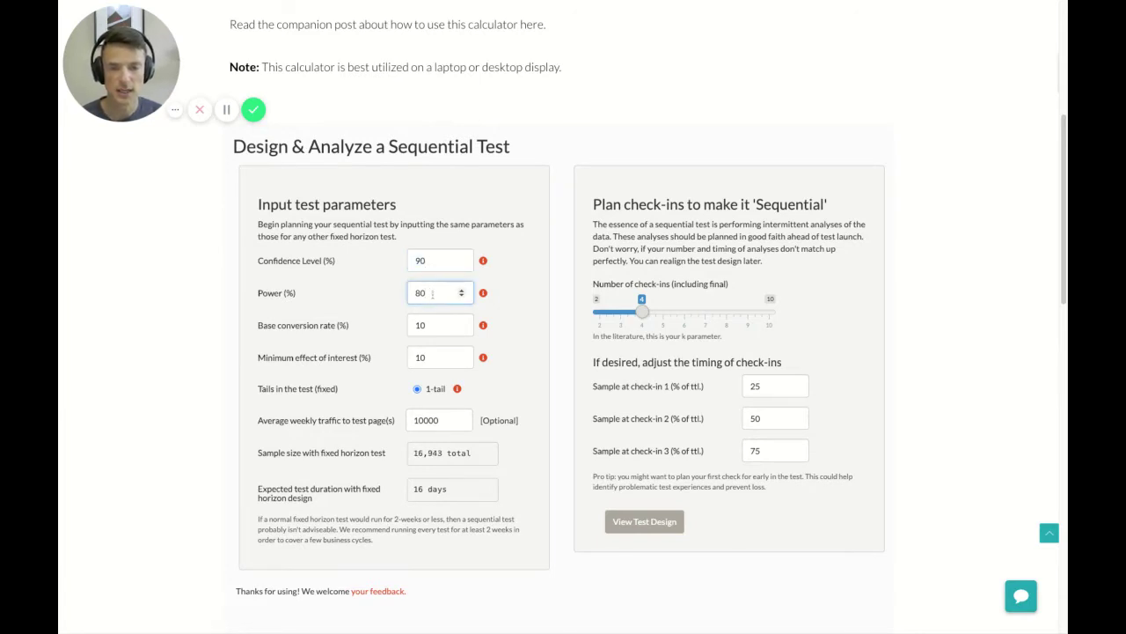
double_click(427, 294)
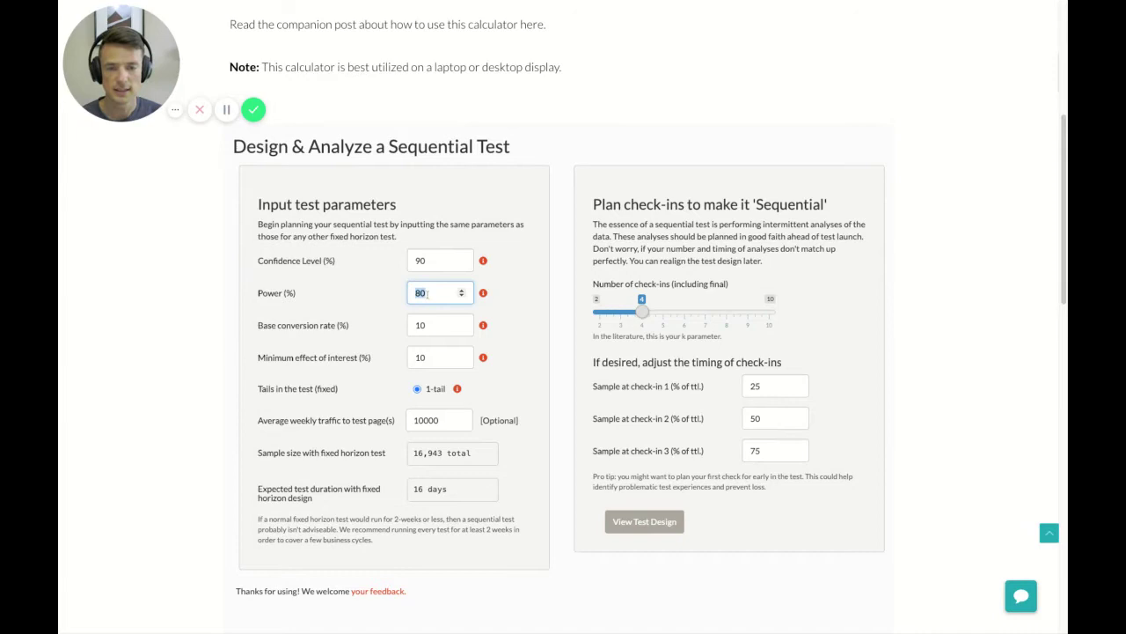
type("90")
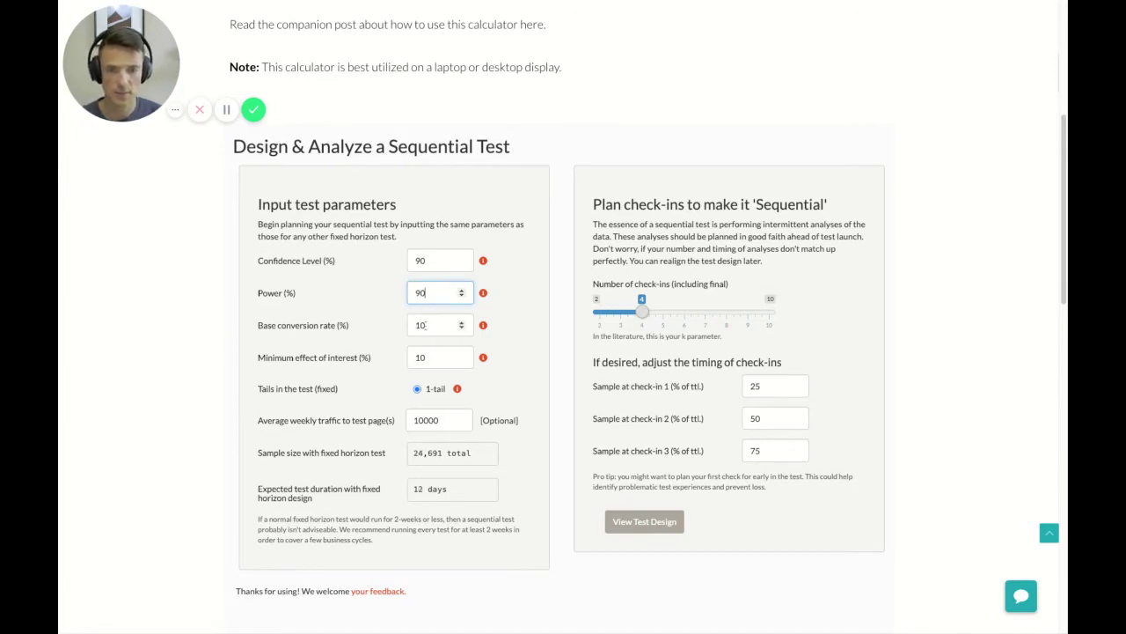
left_click(432, 329)
double_click(427, 325)
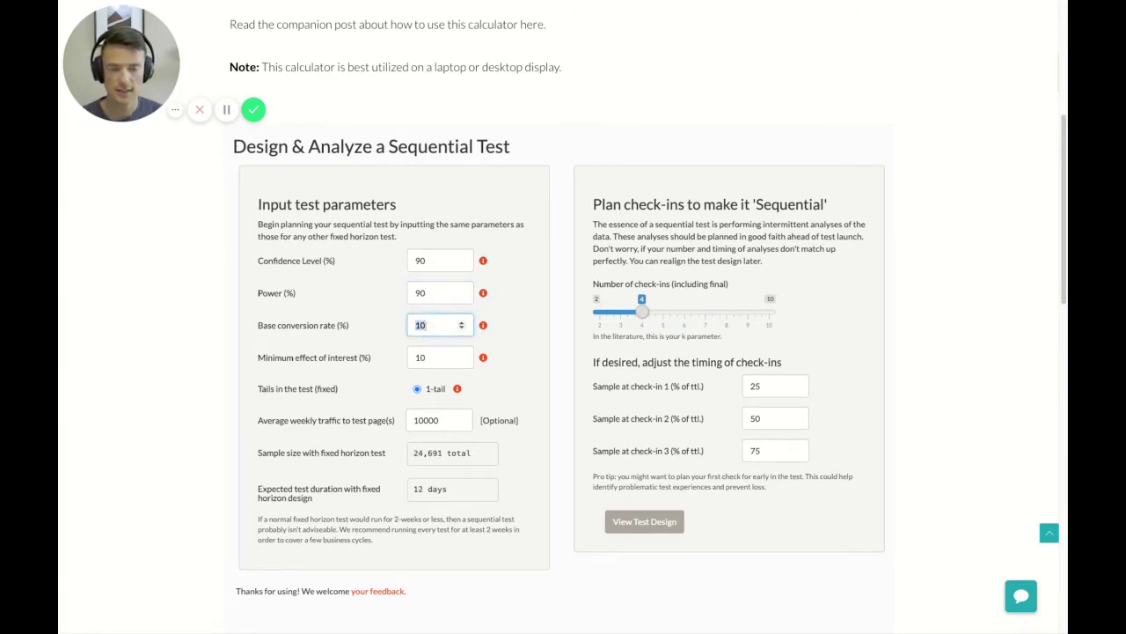
type("5")
double_click(430, 357)
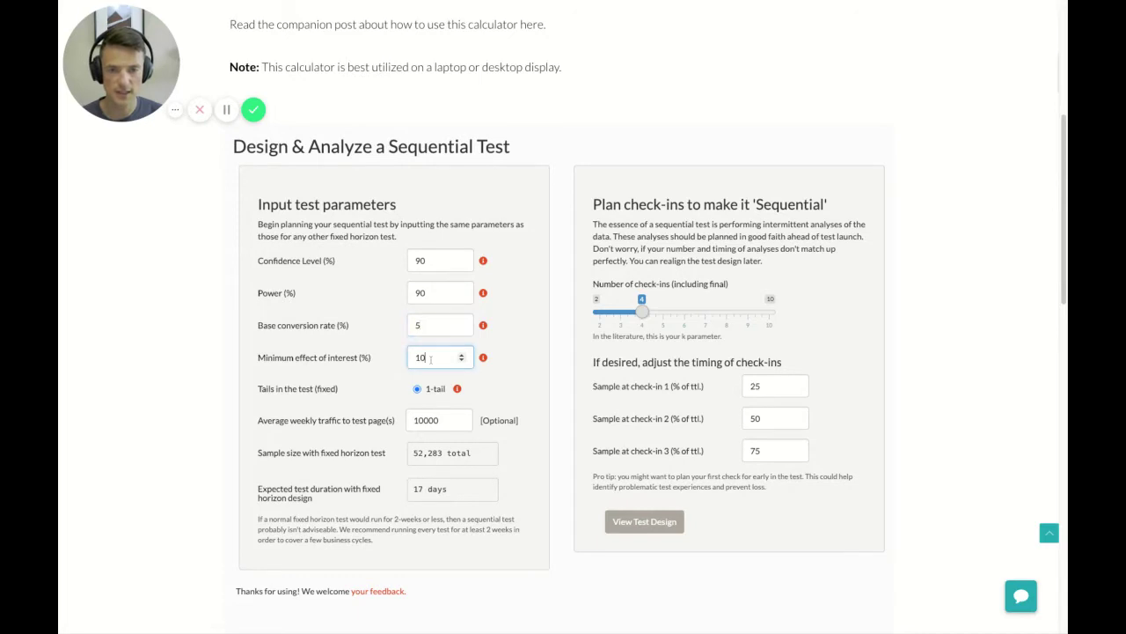
type("5")
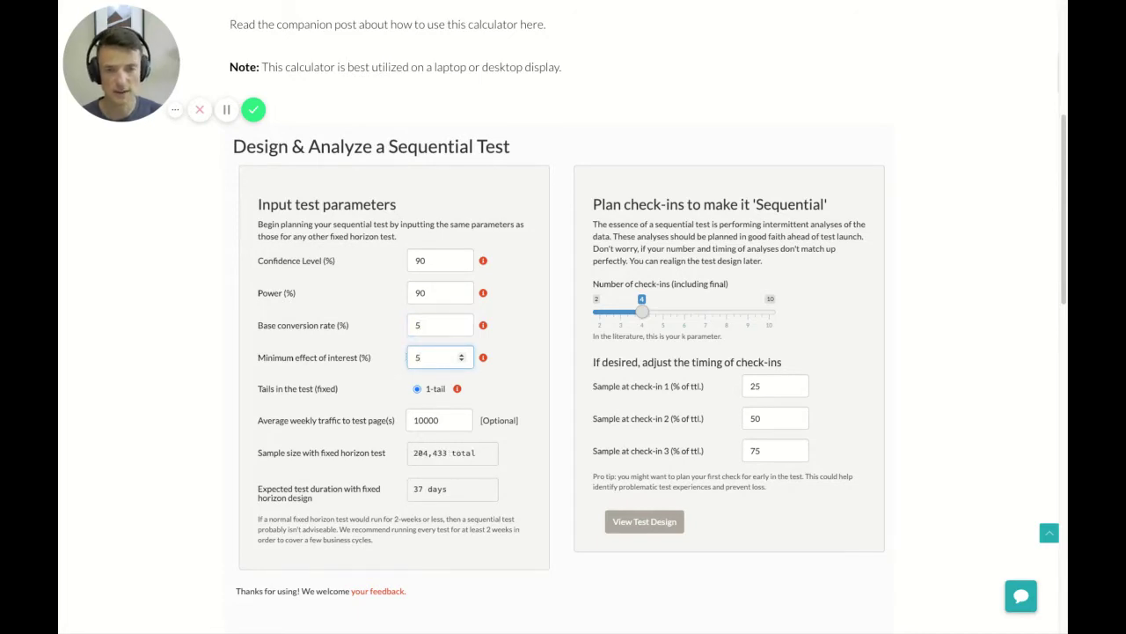
left_click(370, 359)
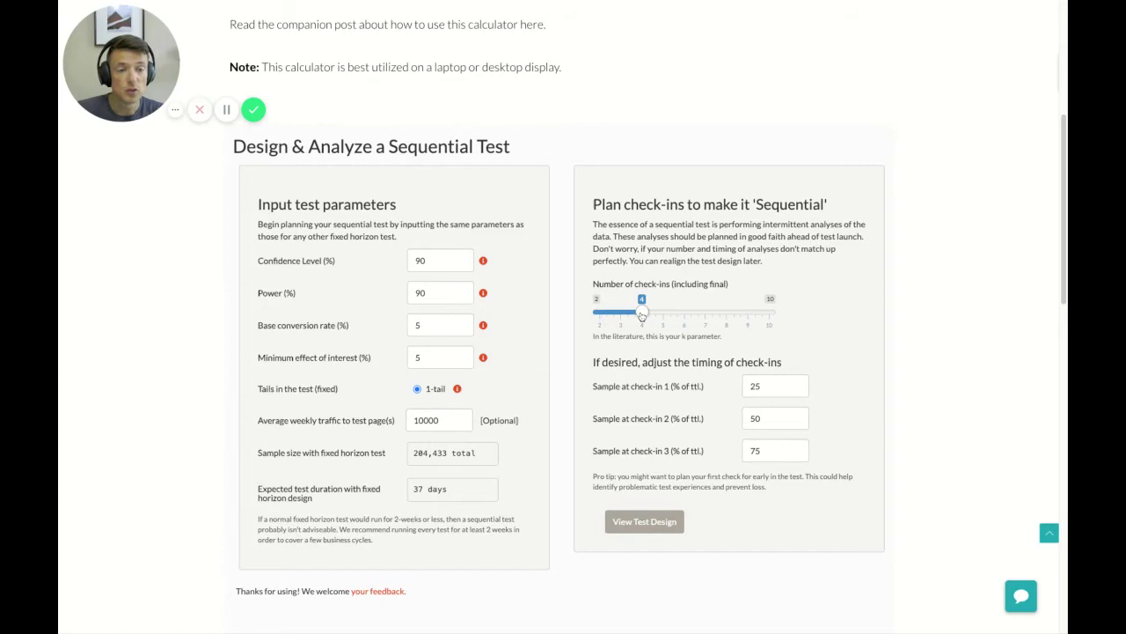
Raise the number of check-ins from 4 to 6 with the slider
left_click_drag(642, 314, 684, 312)
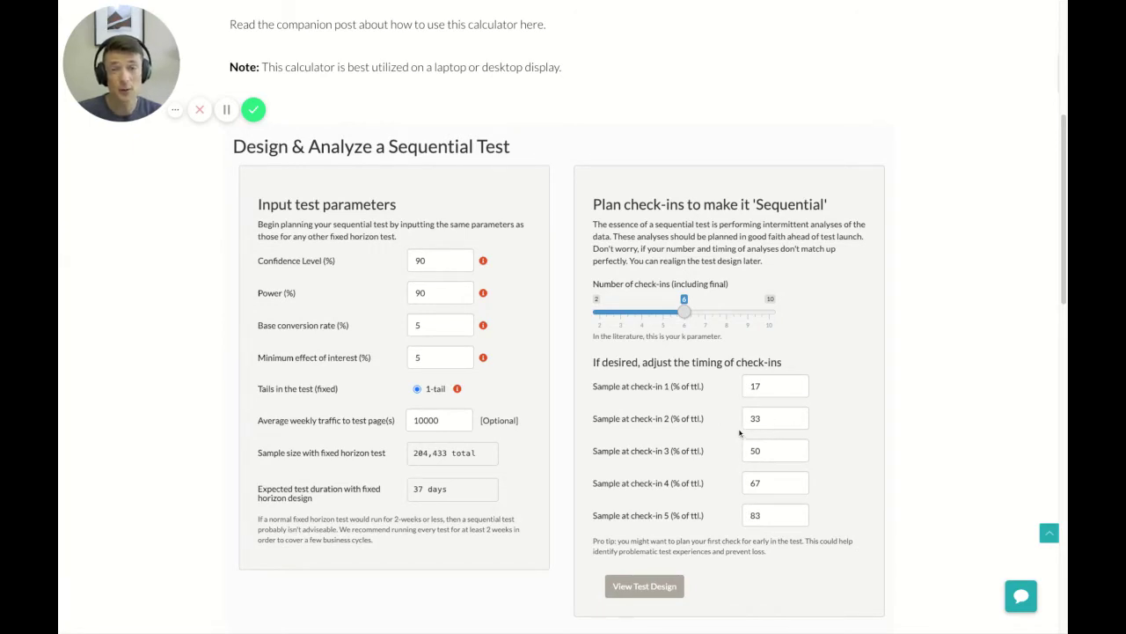
Change check-in 1 to 5% and check-in 2 to 30% of the total sample
double_click(756, 388)
type("5")
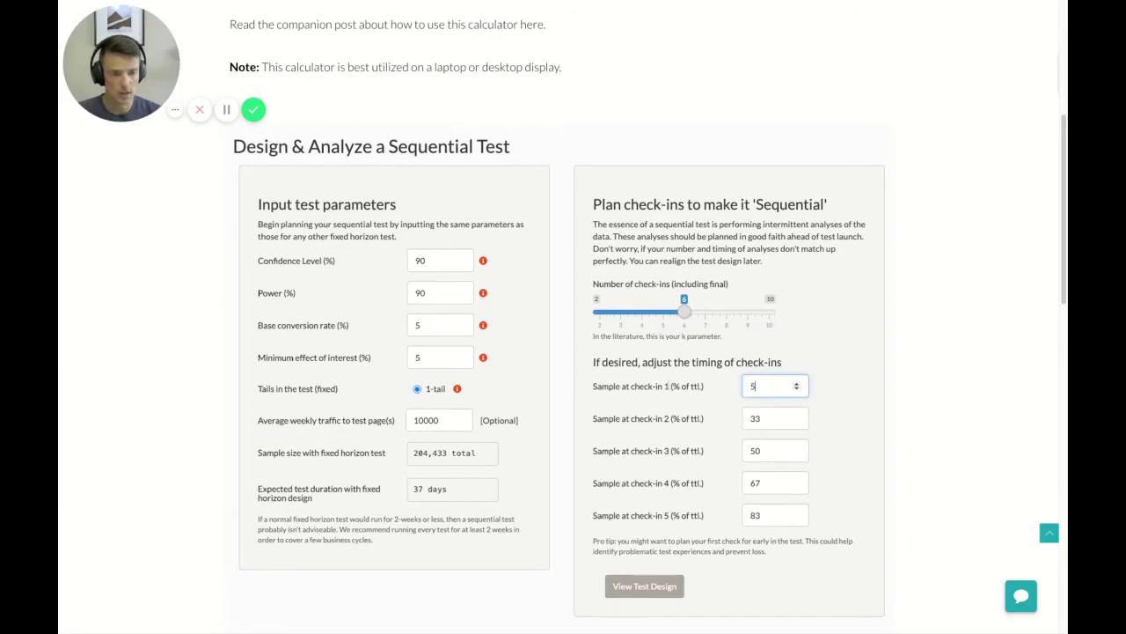
left_click(773, 419)
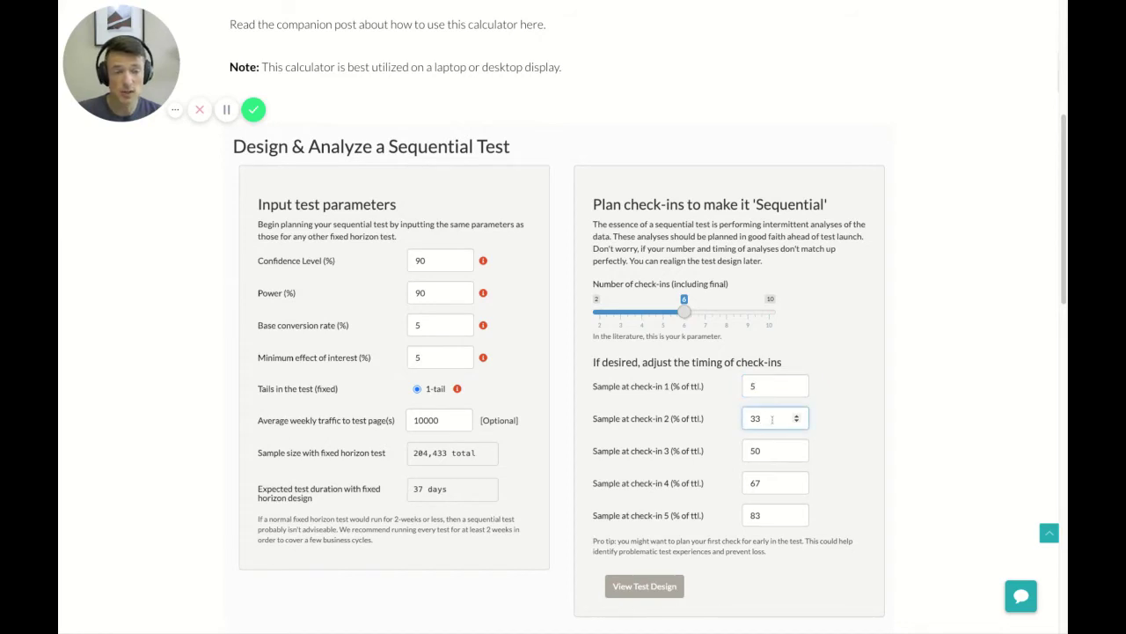
double_click(768, 420)
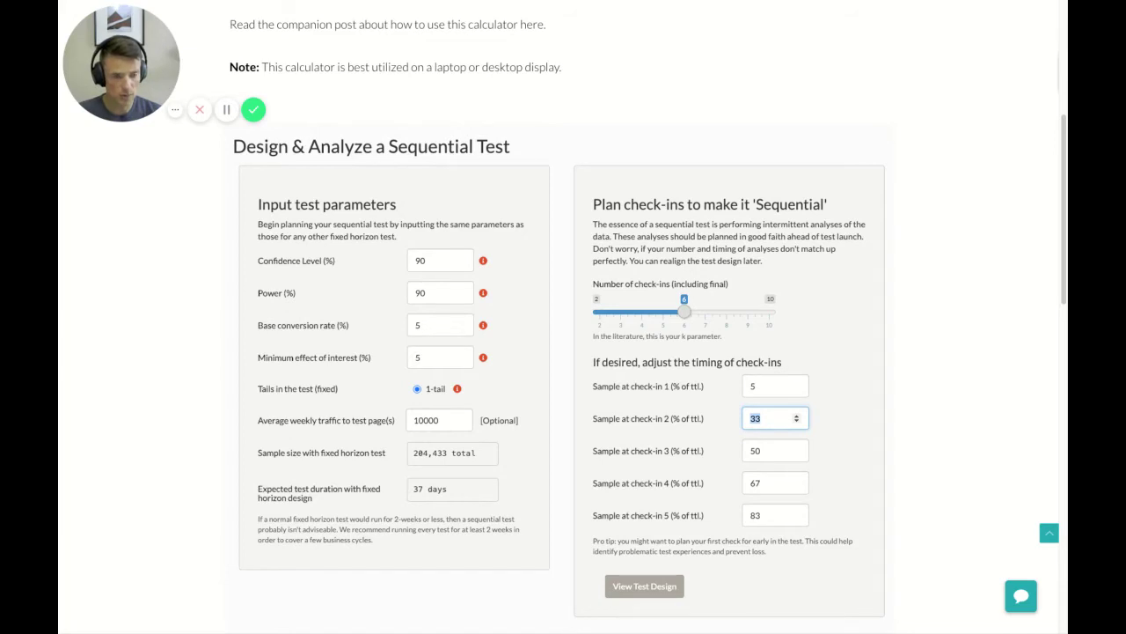
type("30")
Keep check-in 3 at 50% and set check-ins 4 and 5 to 70% and 85%
left_click(768, 453)
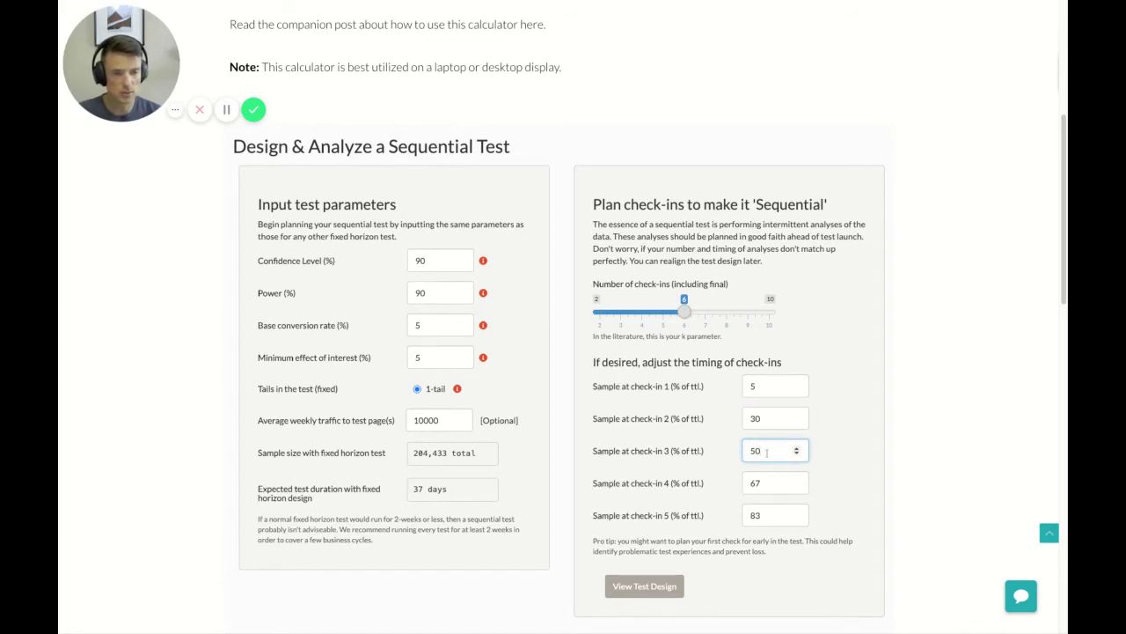
double_click(767, 452)
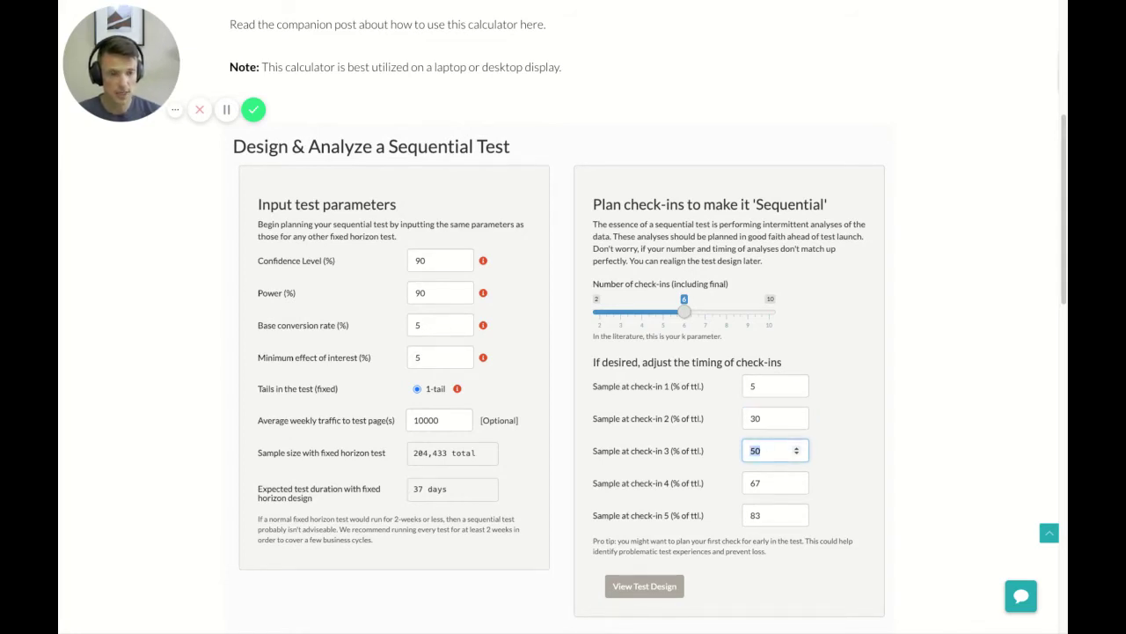
left_click(770, 483)
double_click(770, 483)
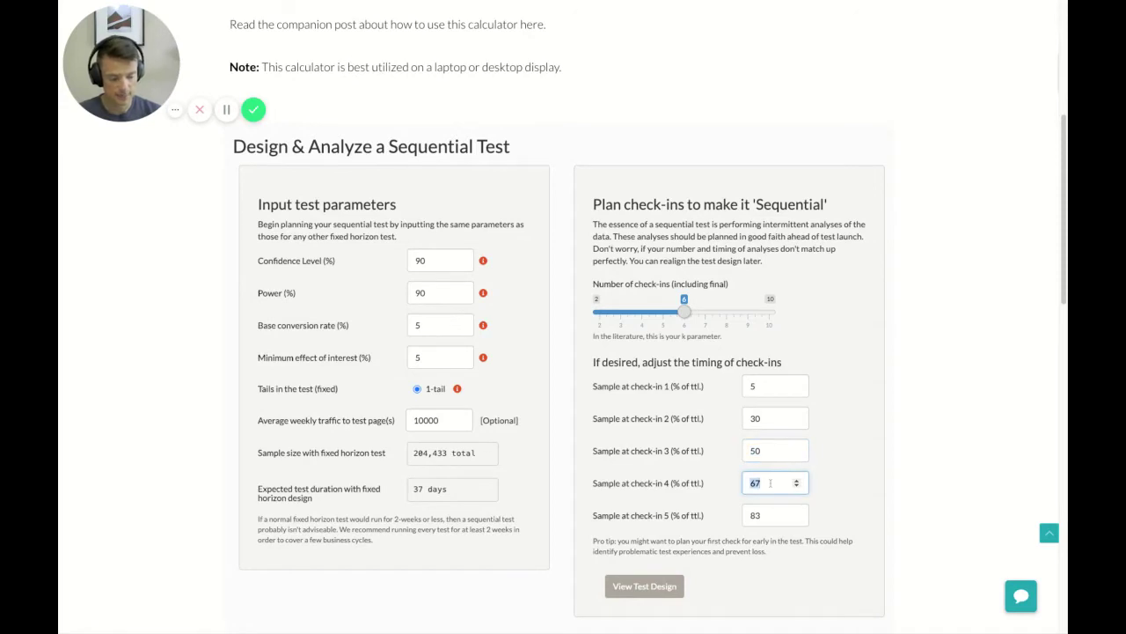
type("70")
double_click(767, 515)
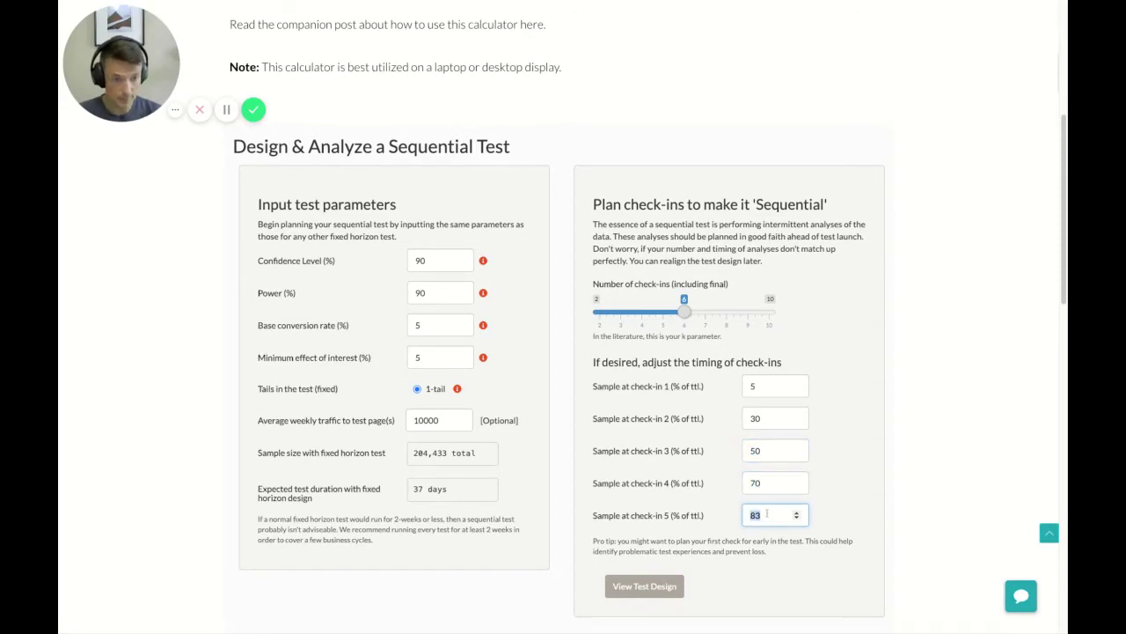
type("85")
left_click(728, 506)
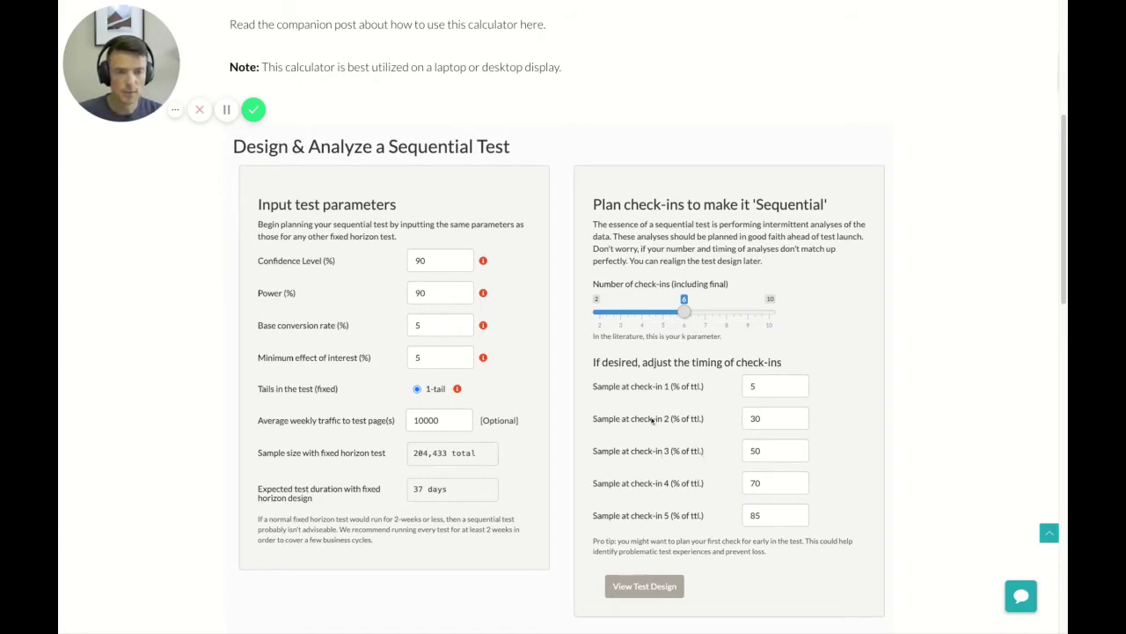
Generate the sequential test design and review its 231,862 max sample, 13.42% above 204,433
left_click(643, 588)
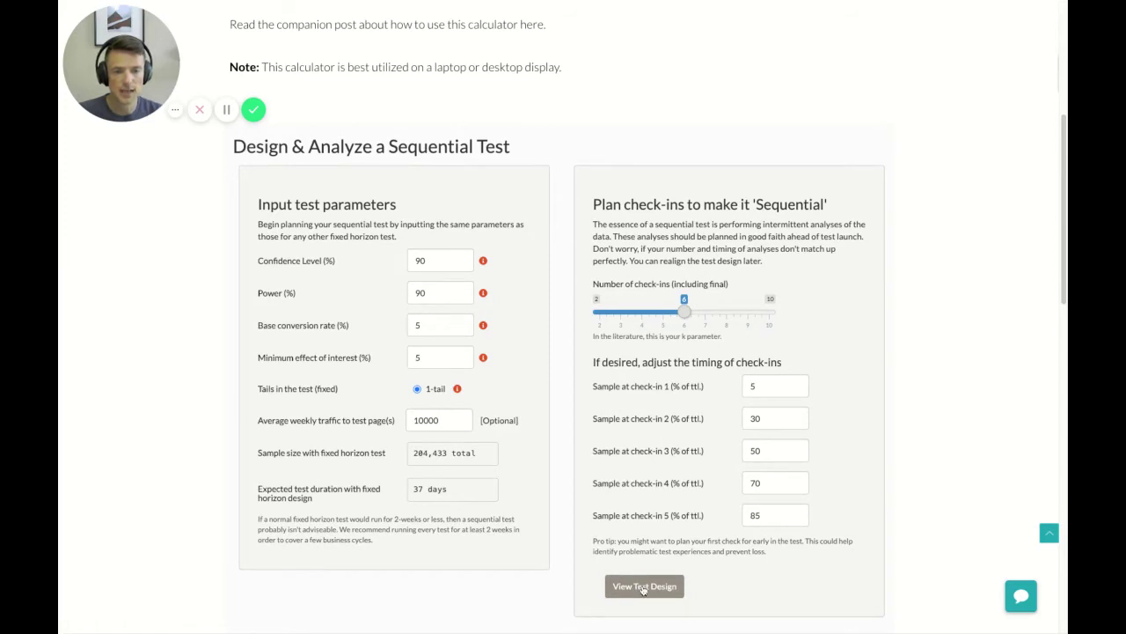
left_click(644, 588)
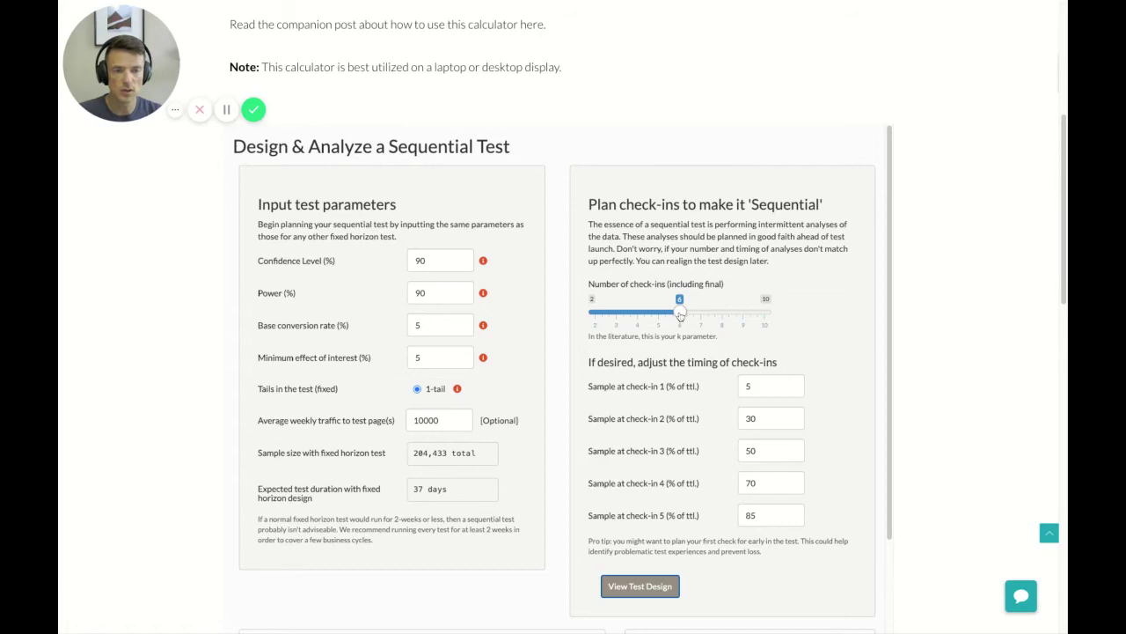
scroll(605, 440, "down", 1)
scroll(605, 440, "down", 5)
scroll(510, 396, "up", 10)
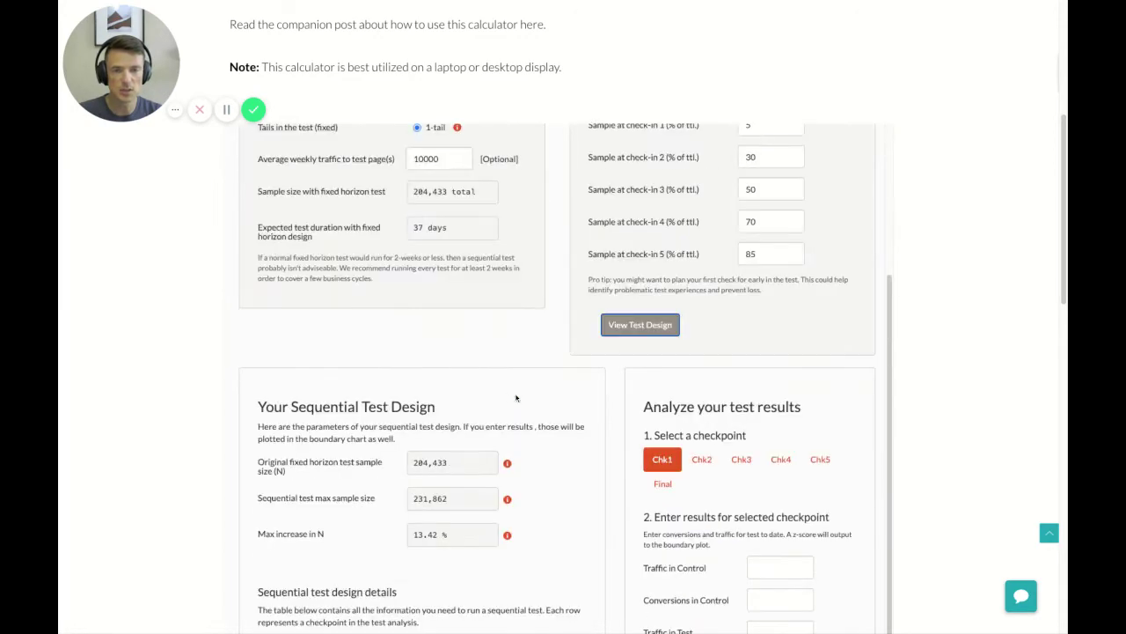
Increase the check-ins to 7 and set the first two timings to 5% and 30%
left_click_drag(679, 476, 701, 475)
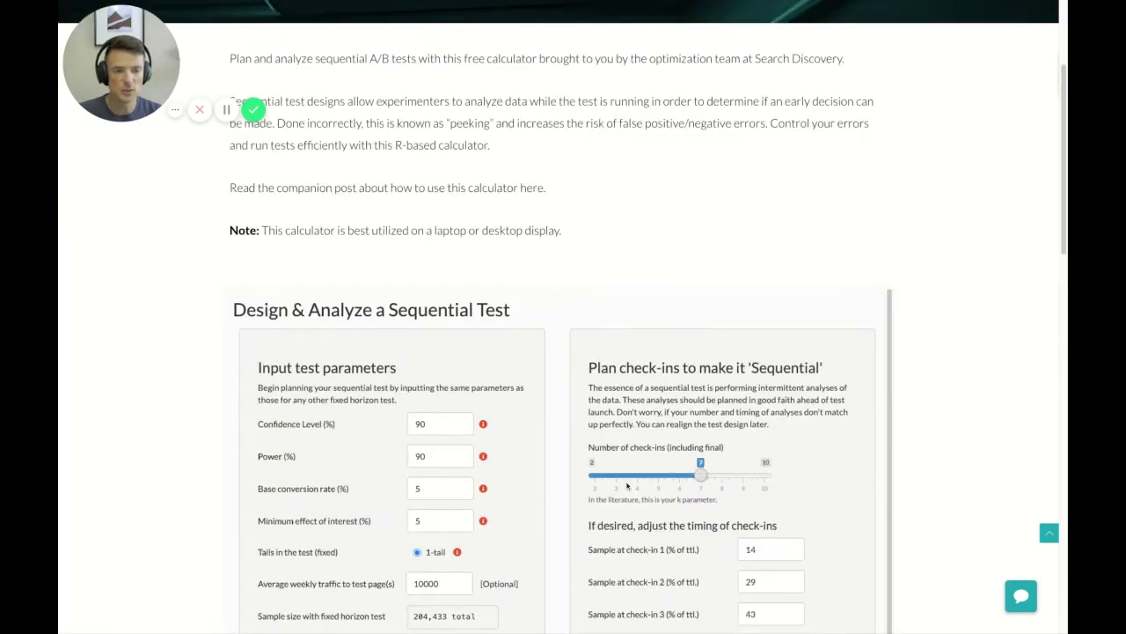
scroll(627, 485, "down", 2)
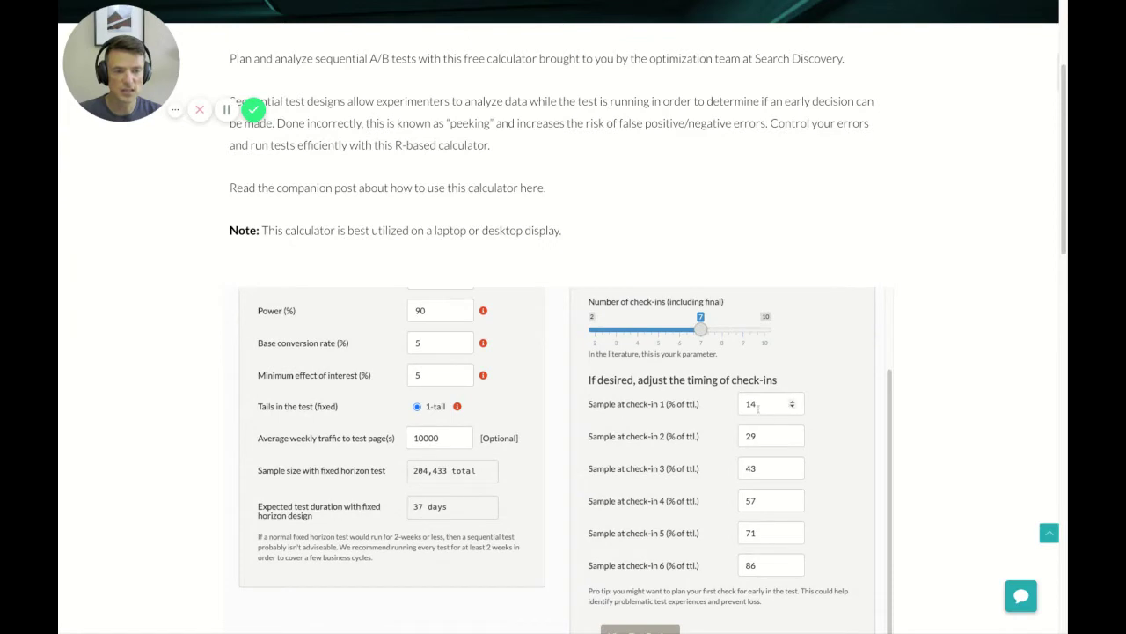
left_click(755, 403)
double_click(755, 403)
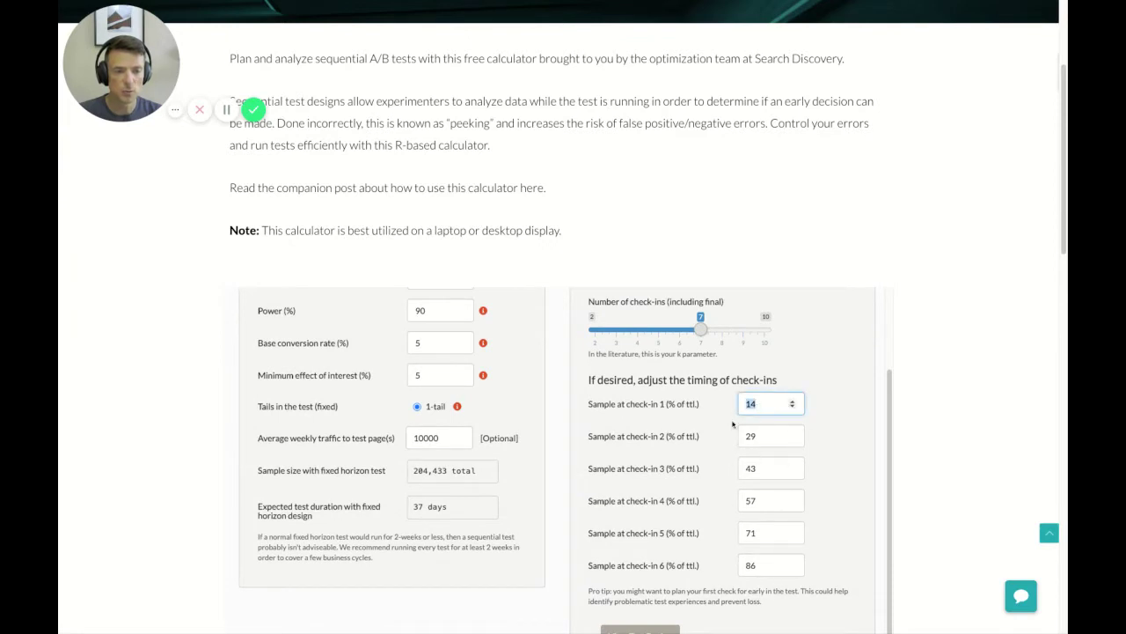
type("5")
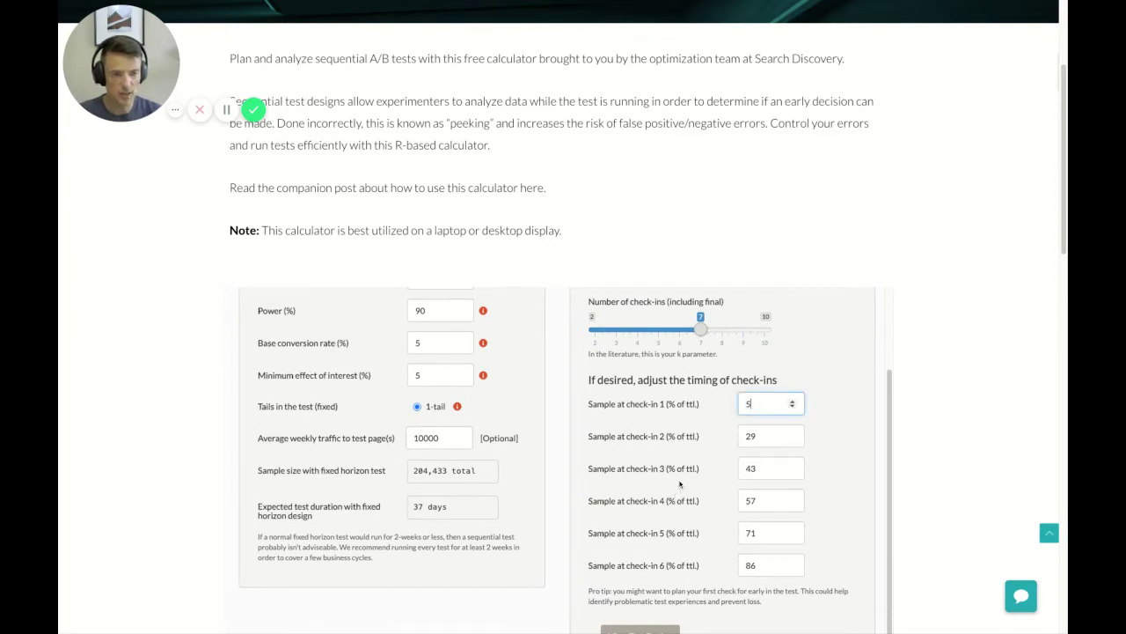
left_click(751, 436)
double_click(751, 436)
type("30")
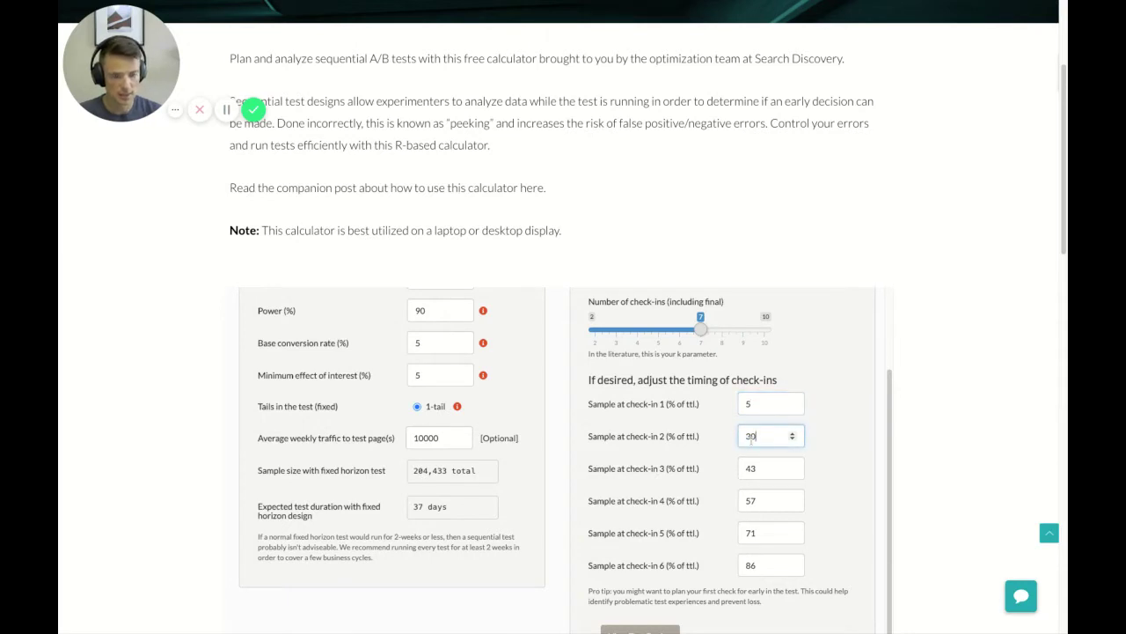
Set check-ins 3, 4 and 5 to 40%, 55% and 70%, and select check-in 6's value
double_click(750, 468)
type("40")
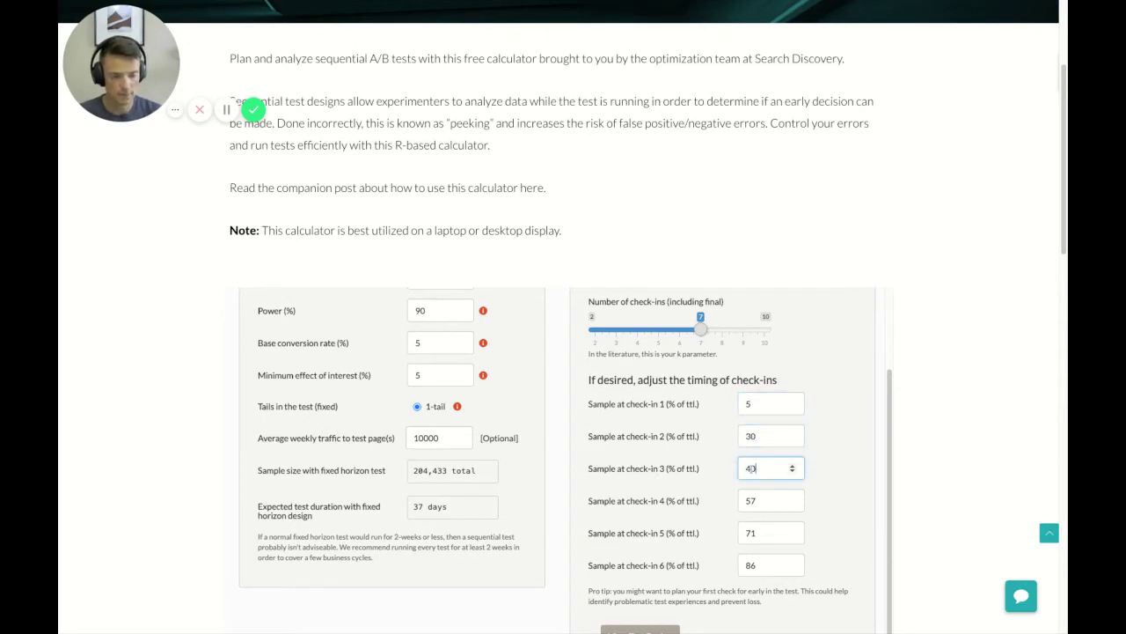
double_click(755, 500)
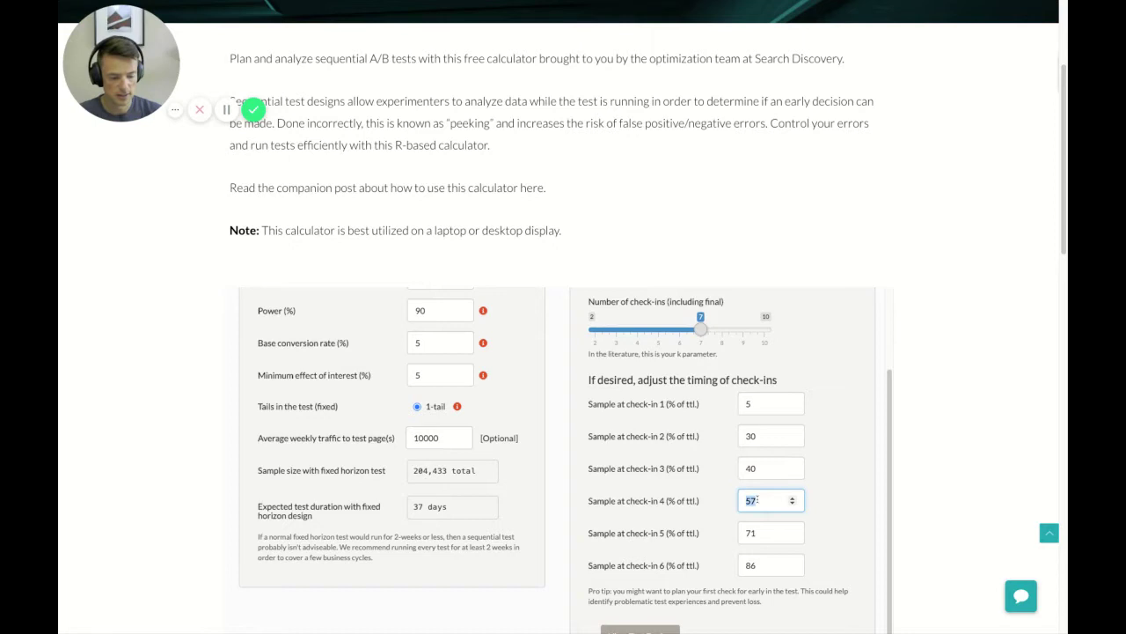
type("55")
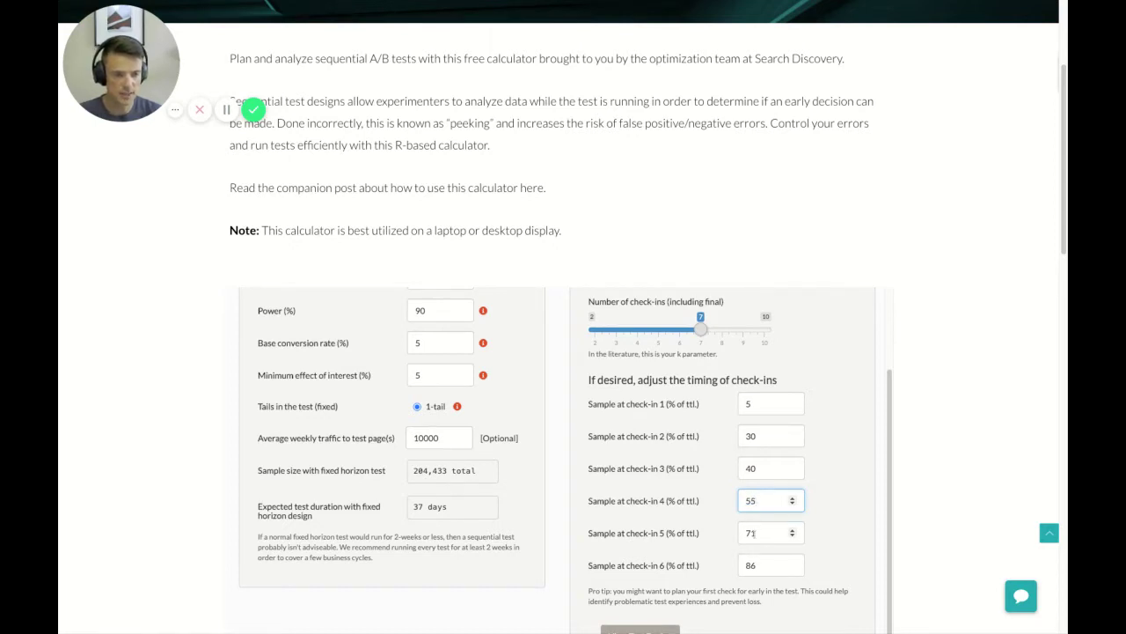
double_click(751, 532)
type("70")
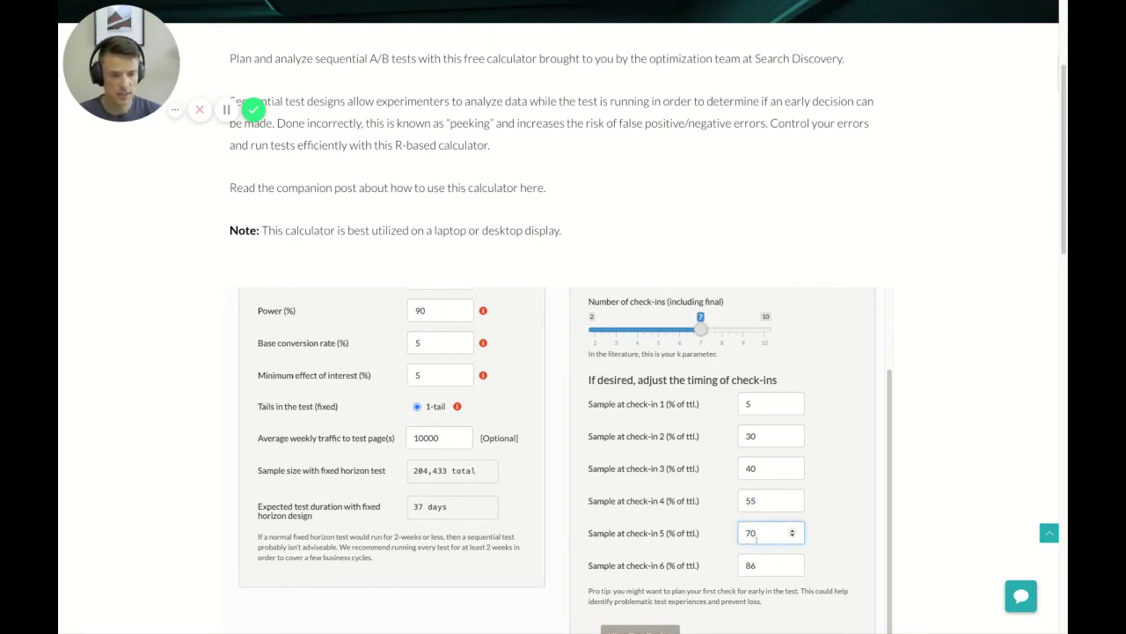
double_click(751, 565)
Set check-in 6 to 85% and regenerate the design, reviewing the 233,779 max sample and boundary plot
type("85")
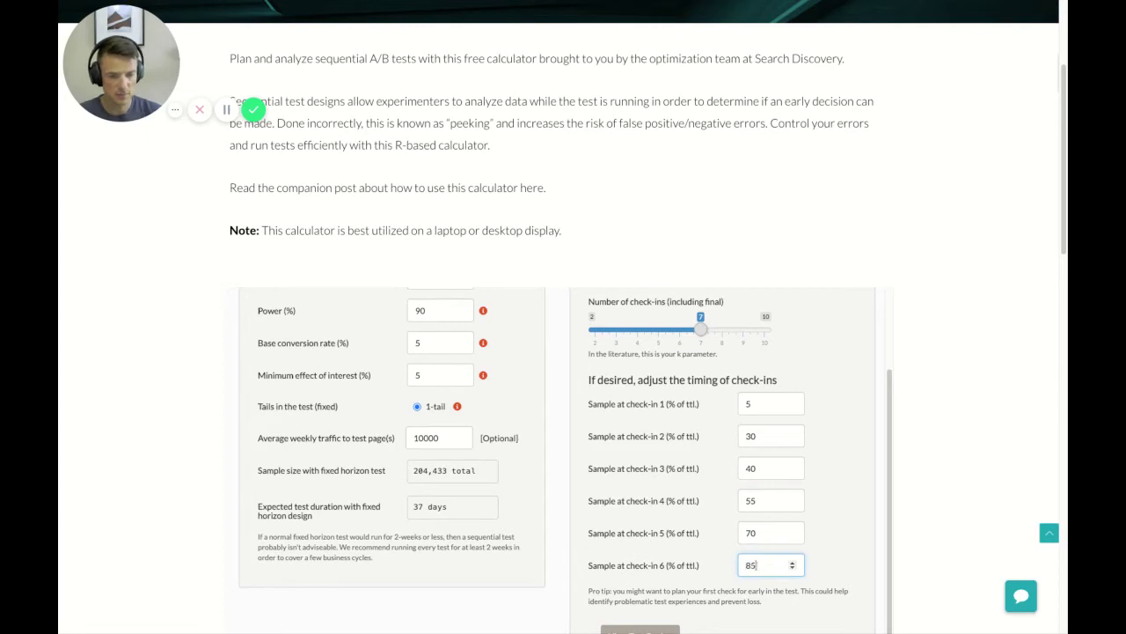
left_click(836, 551)
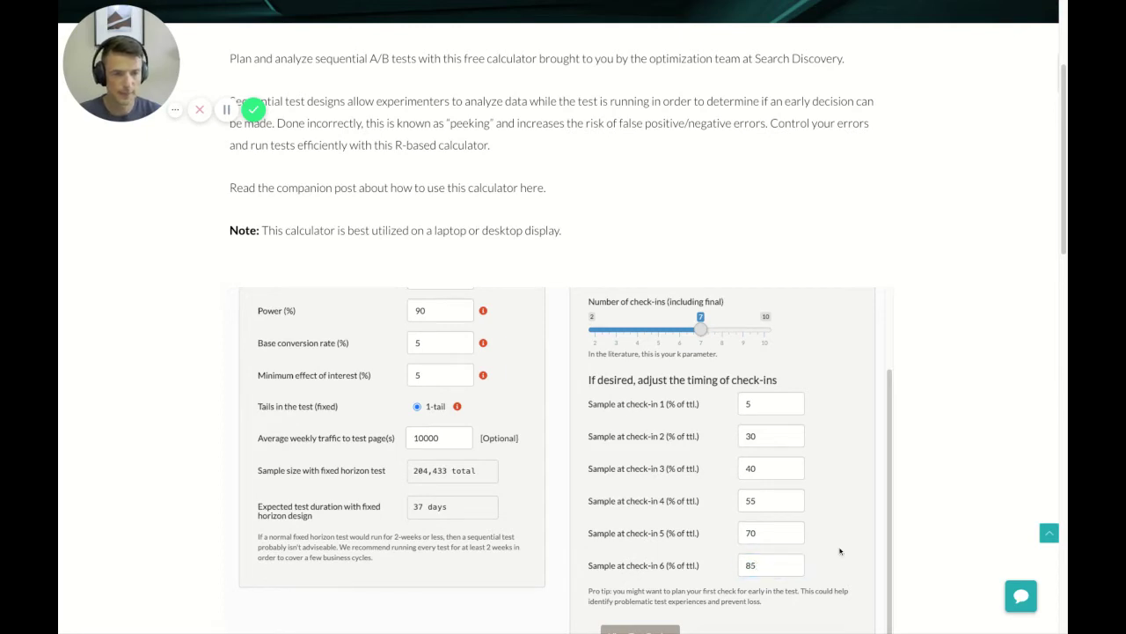
scroll(642, 623, "down", 1)
left_click(640, 606)
scroll(642, 607, "down", 5)
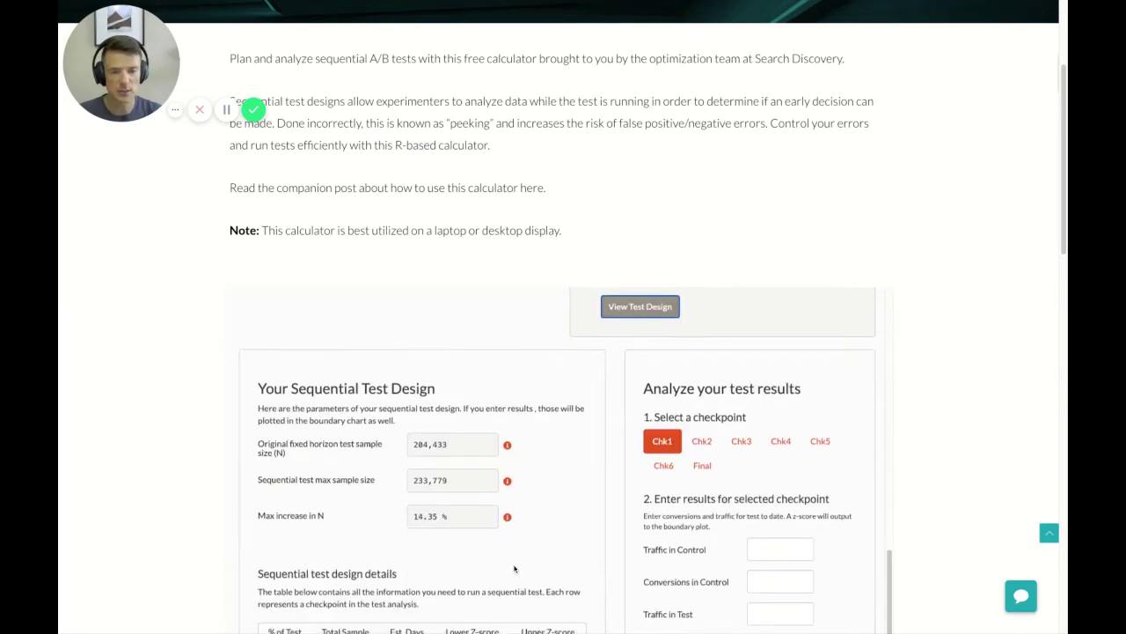
scroll(463, 537, "up", 1)
scroll(911, 436, "down", 3)
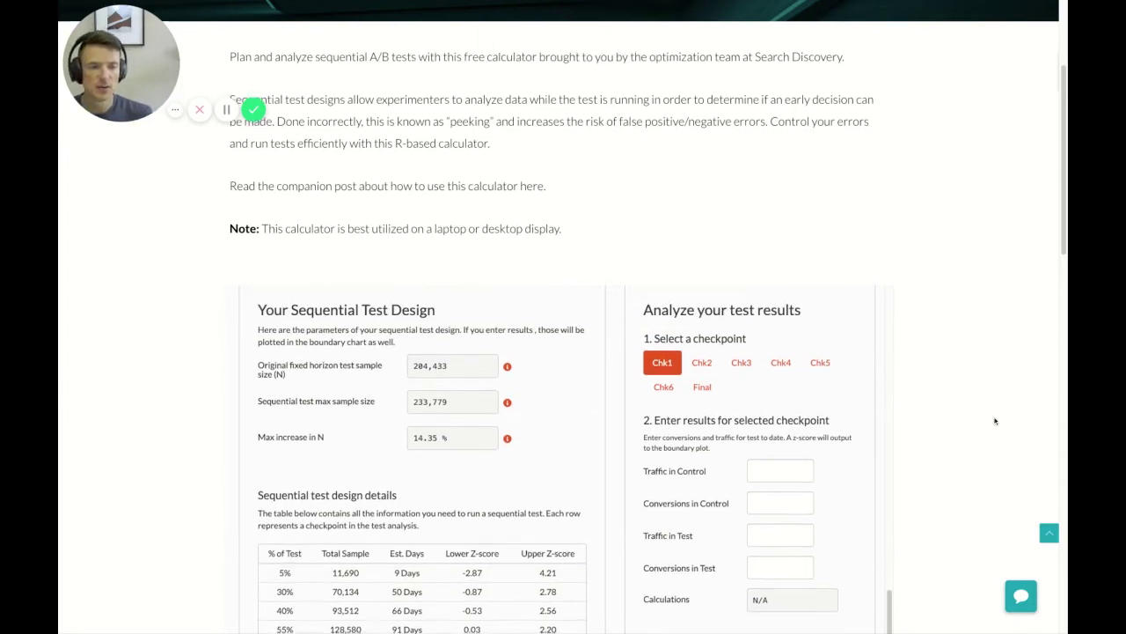
scroll(983, 424, "down", 2)
scroll(983, 424, "up", 2)
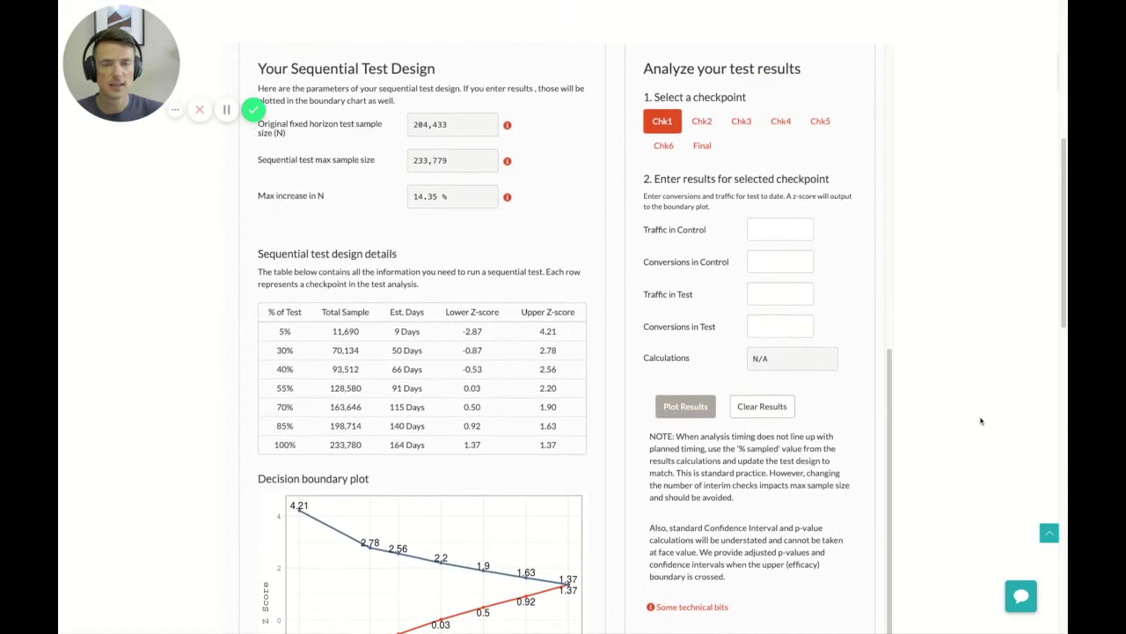
scroll(943, 385, "up", 1)
scroll(943, 385, "down", 2)
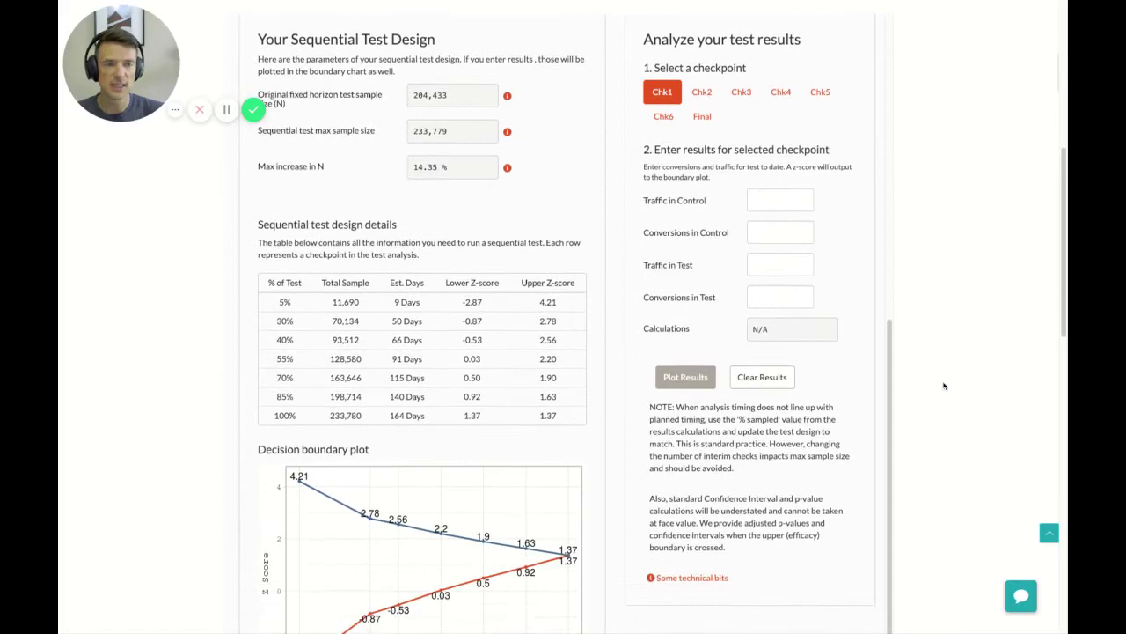
scroll(943, 385, "up", 1)
scroll(943, 385, "down", 1)
scroll(942, 385, "up", 1)
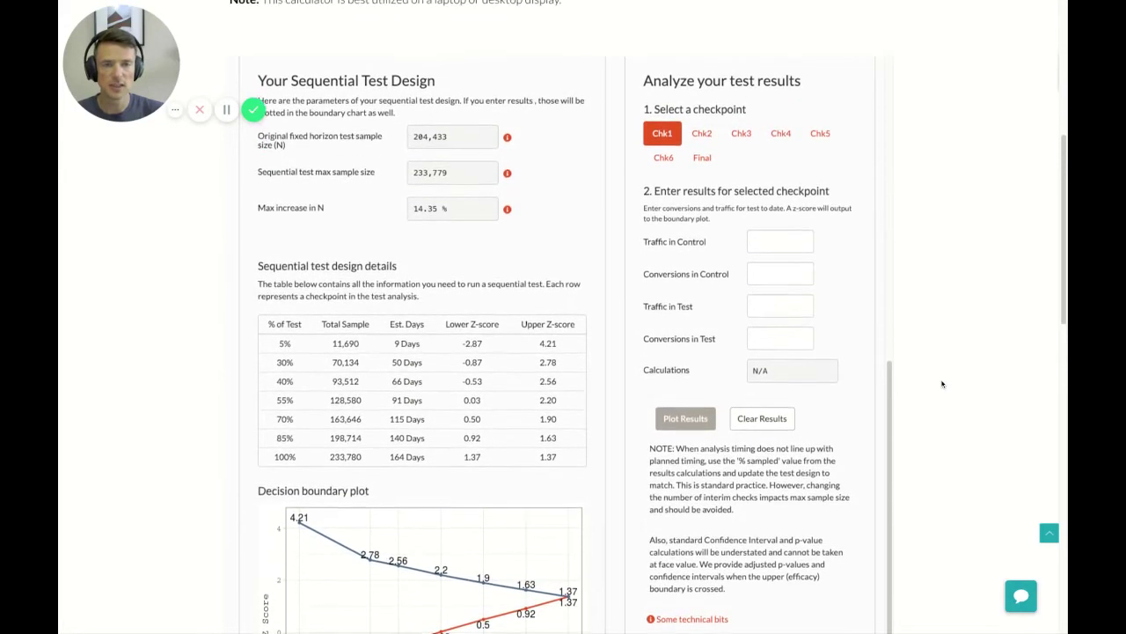
scroll(939, 384, "down", 1)
scroll(939, 383, "down", 1)
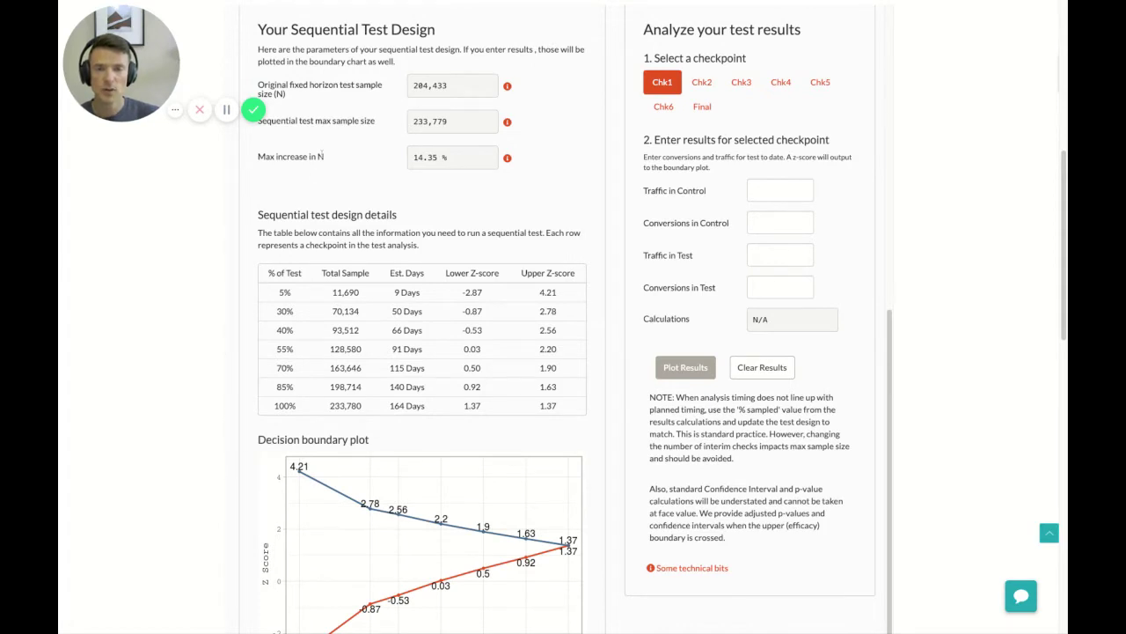
scroll(322, 155, "up", 1)
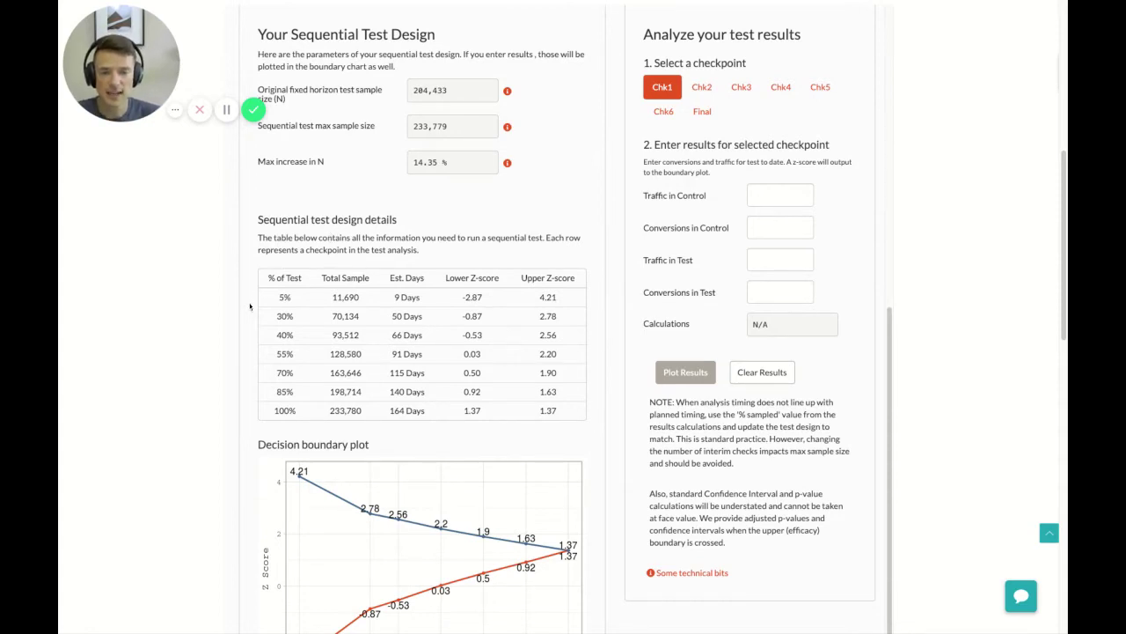
scroll(249, 317, "down", 1)
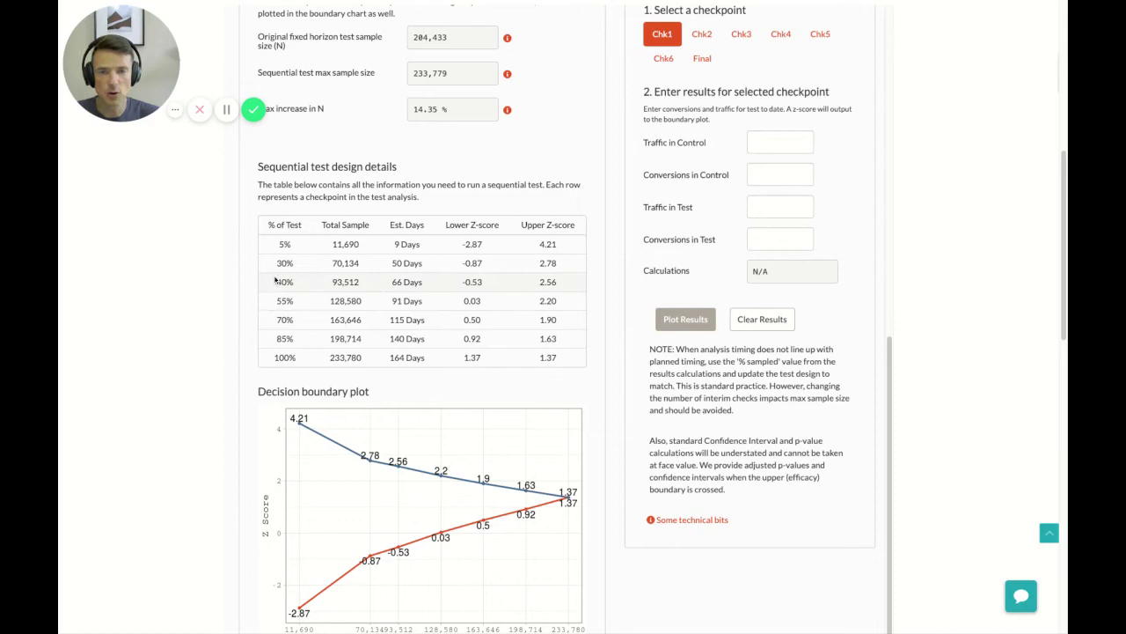
scroll(282, 276, "up", 7)
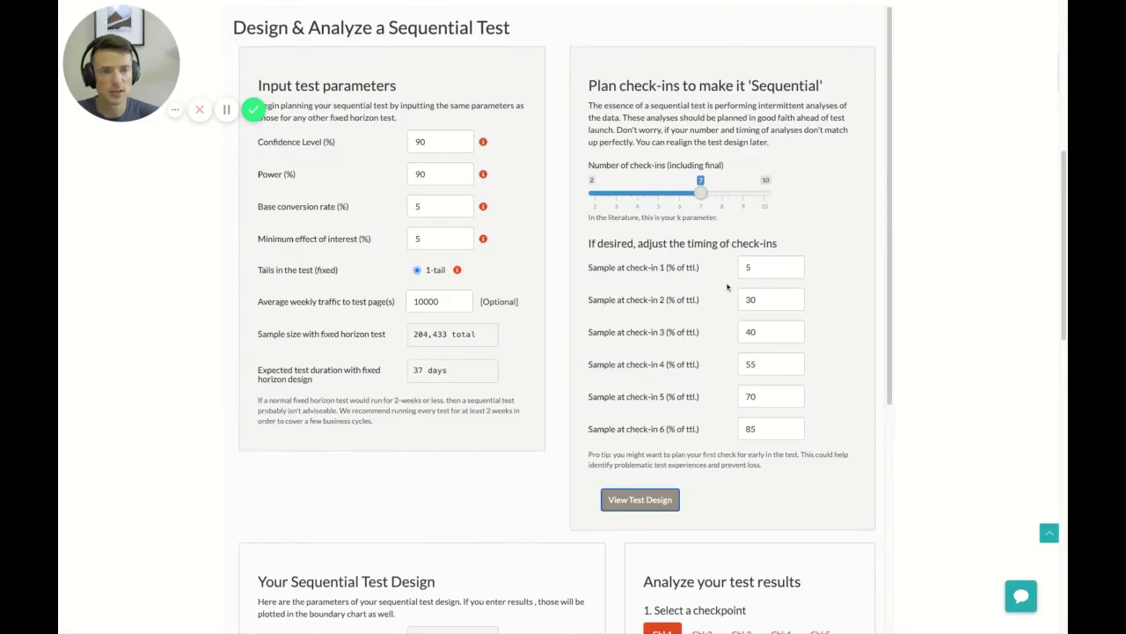
scroll(537, 411, "down", 5)
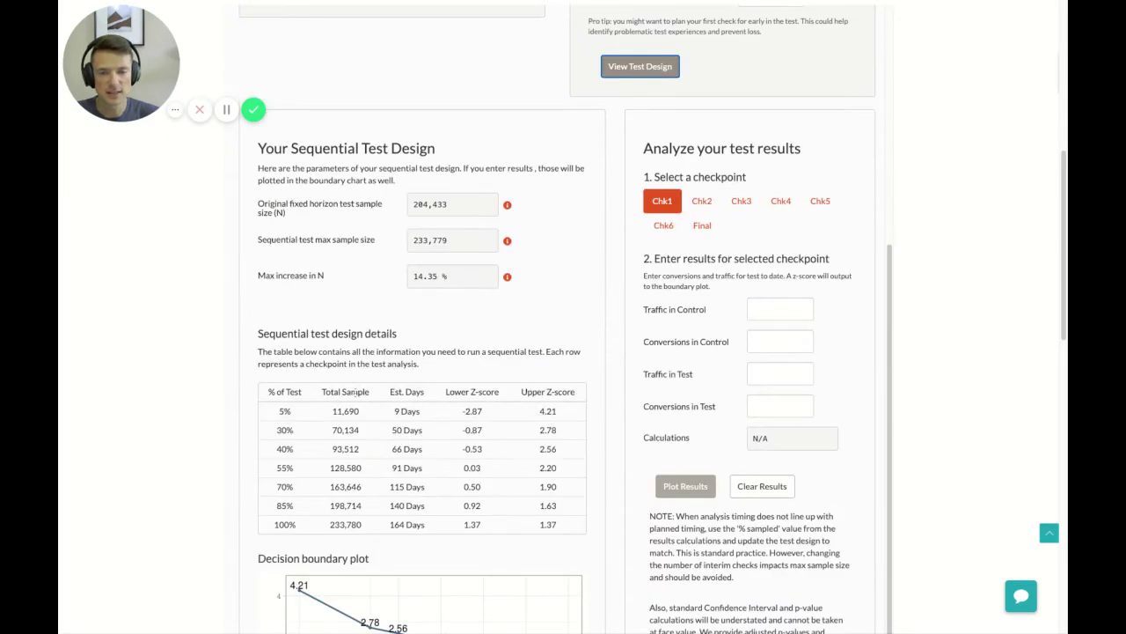
scroll(355, 394, "down", 2)
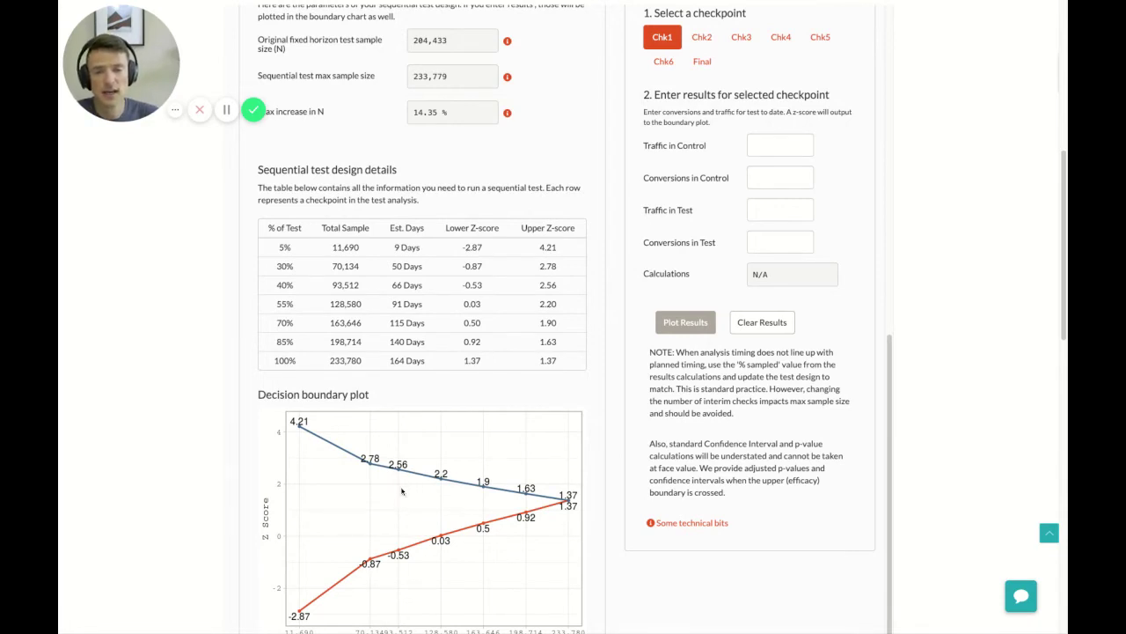
scroll(370, 493, "down", 1)
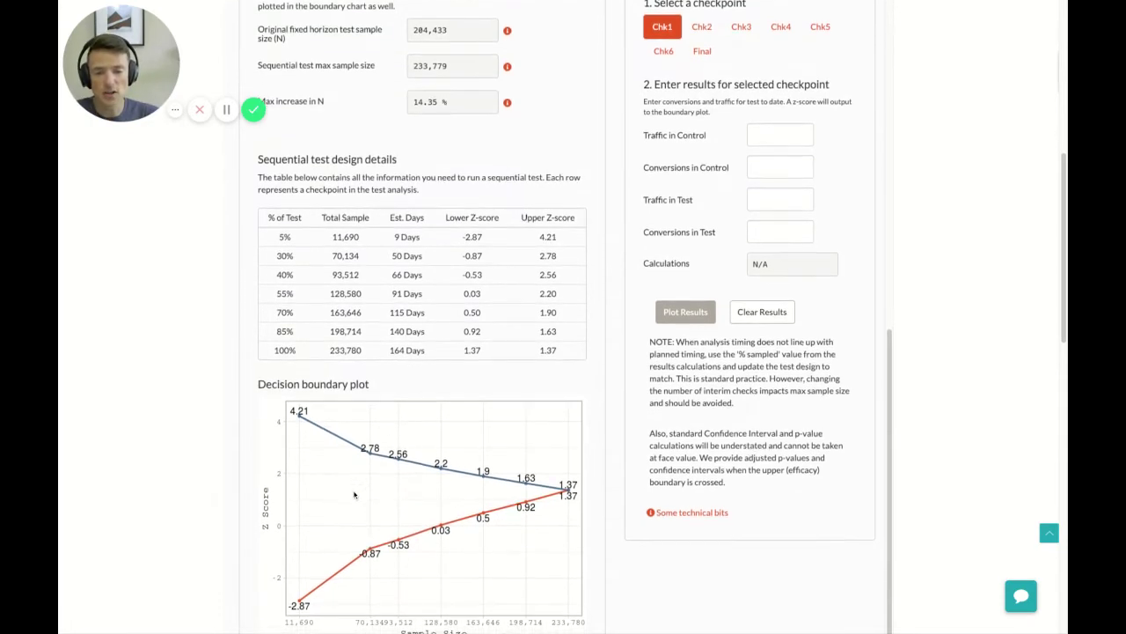
scroll(354, 494, "down", 1)
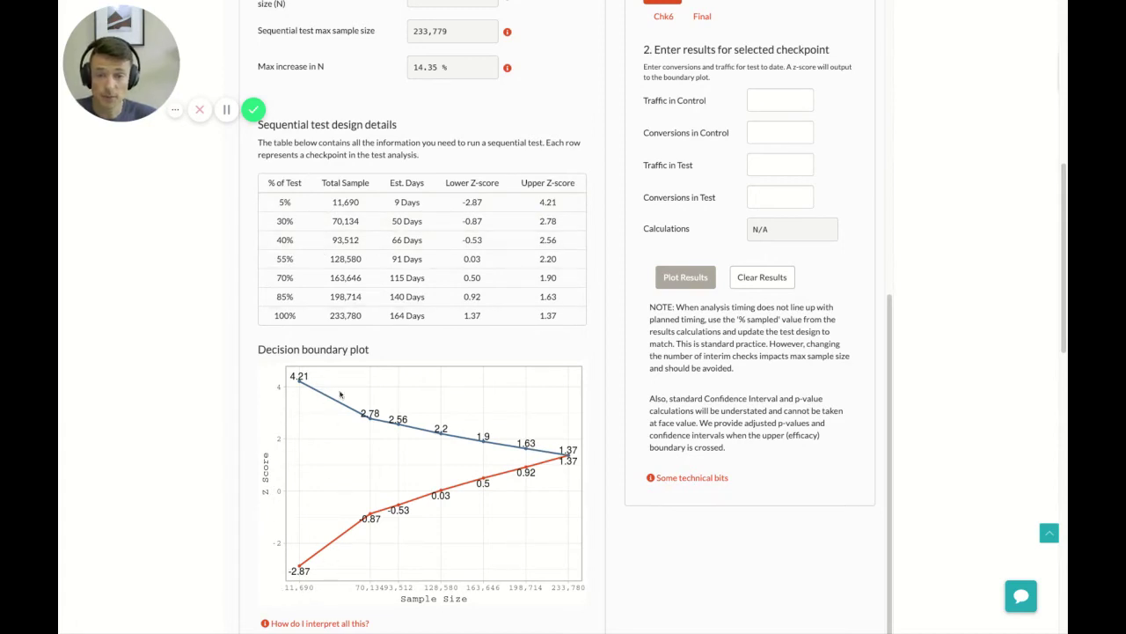
scroll(716, 168, "up", 1)
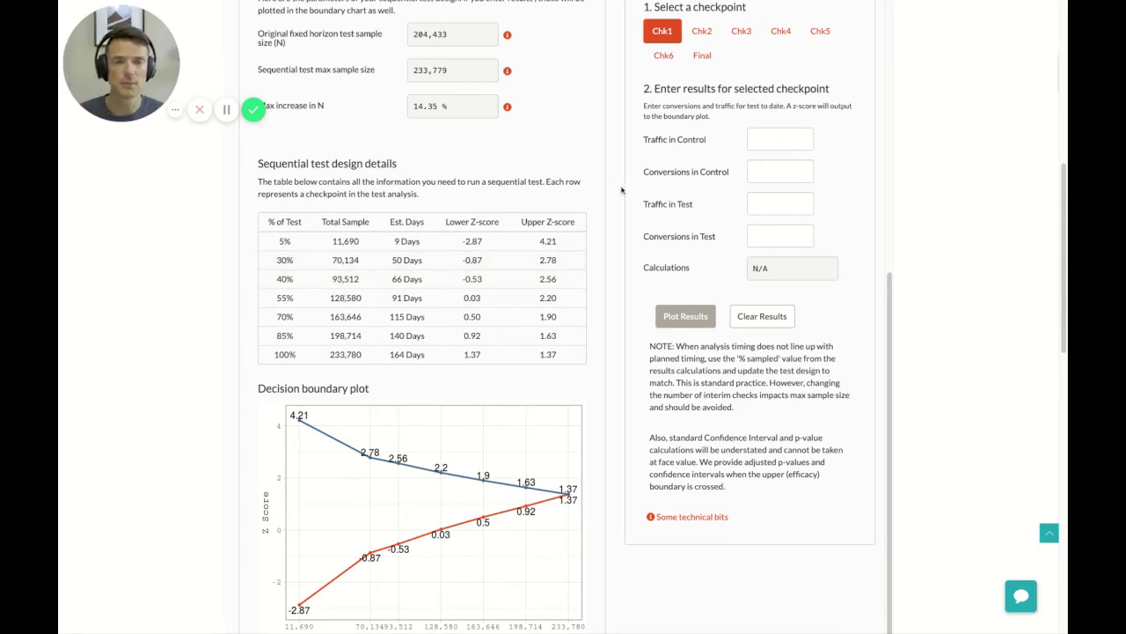
scroll(677, 215, "up", 1)
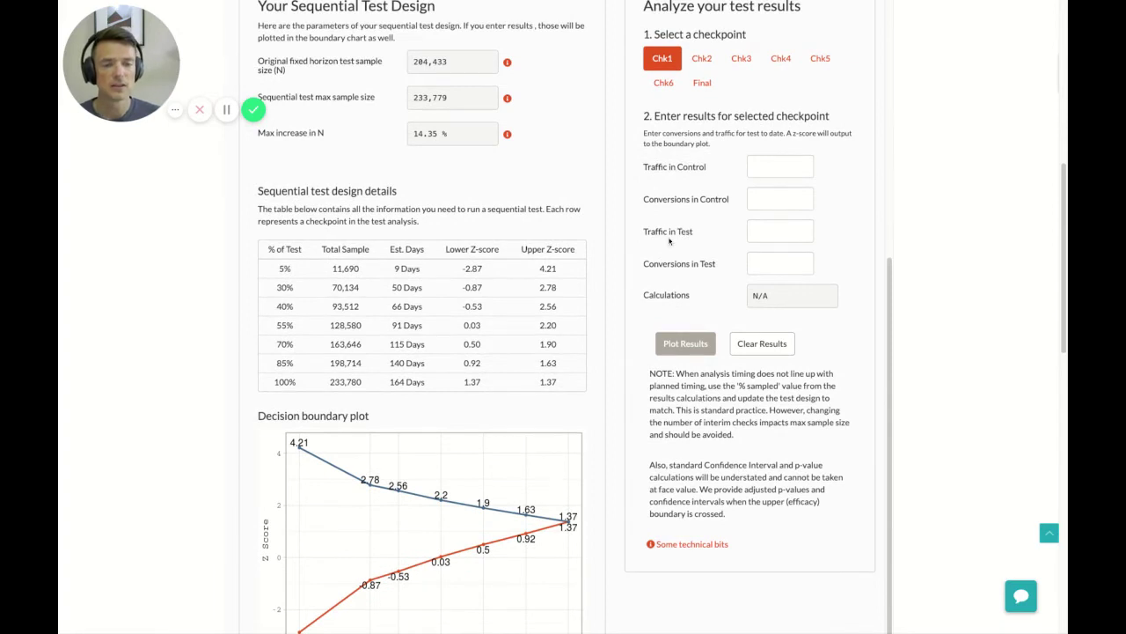
scroll(669, 240, "up", 3)
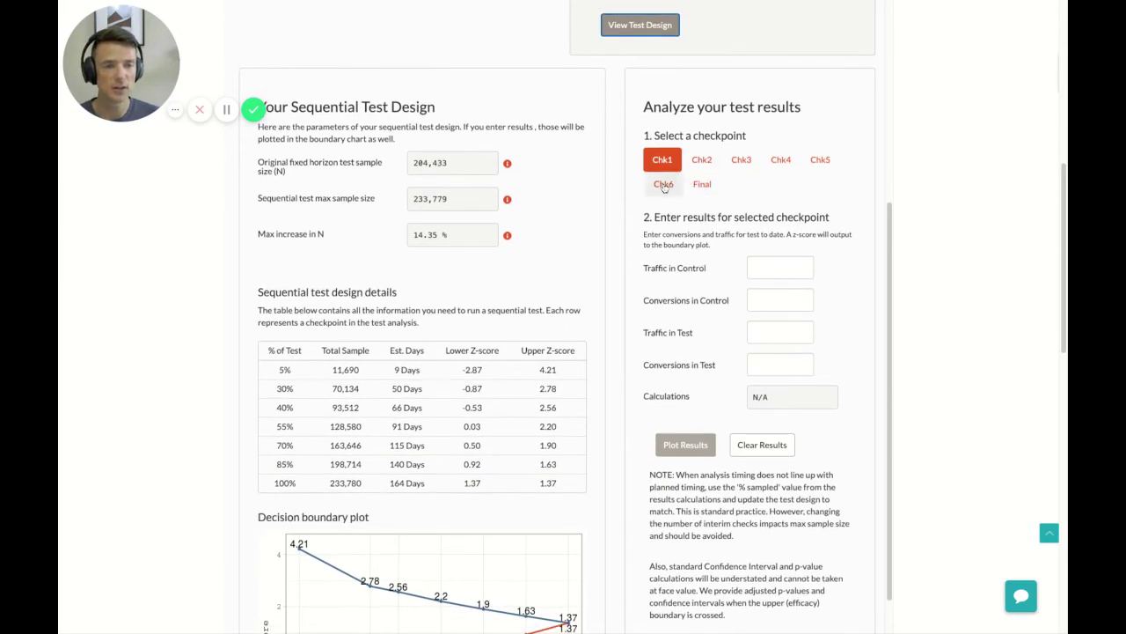
scroll(663, 187, "down", 2)
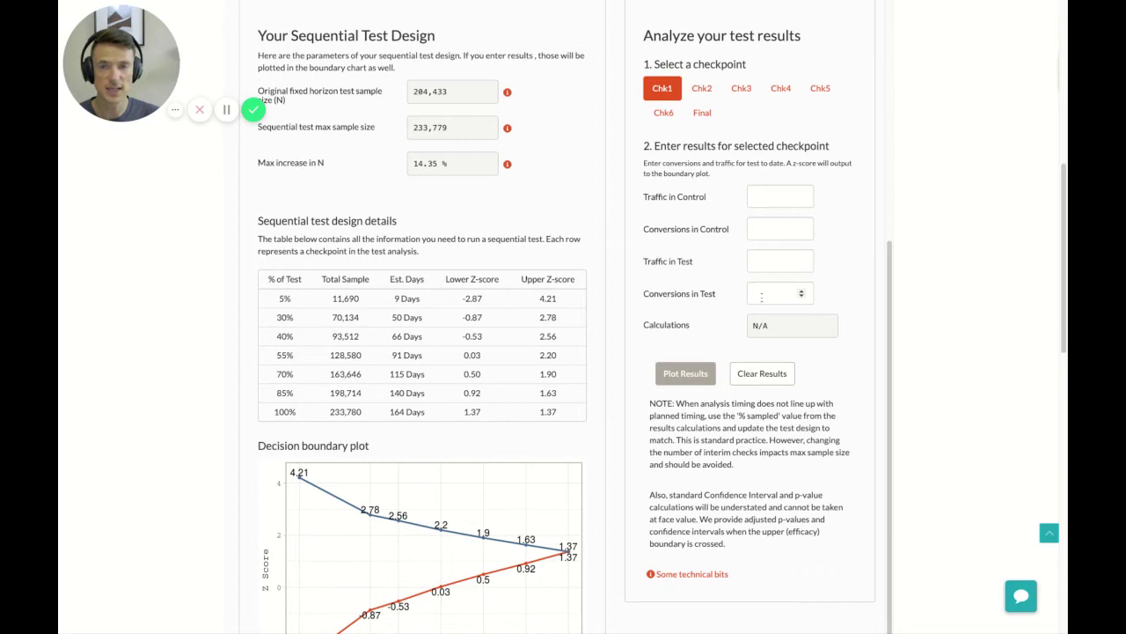
left_click(702, 90)
left_click(741, 90)
left_click(781, 89)
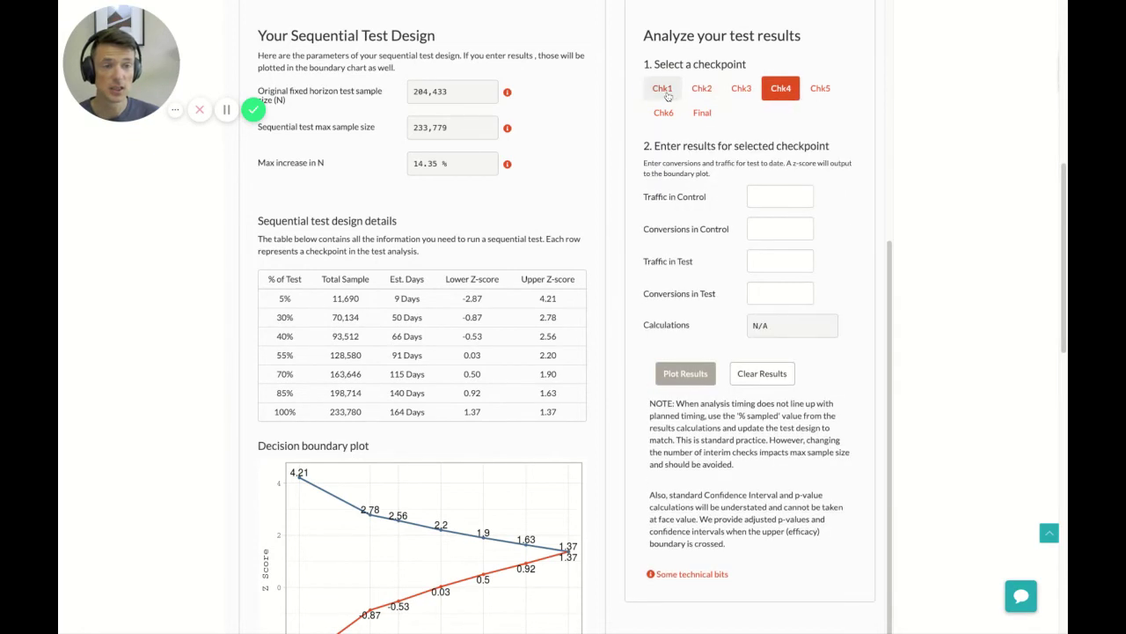
left_click(666, 92)
left_click(664, 115)
left_click(666, 94)
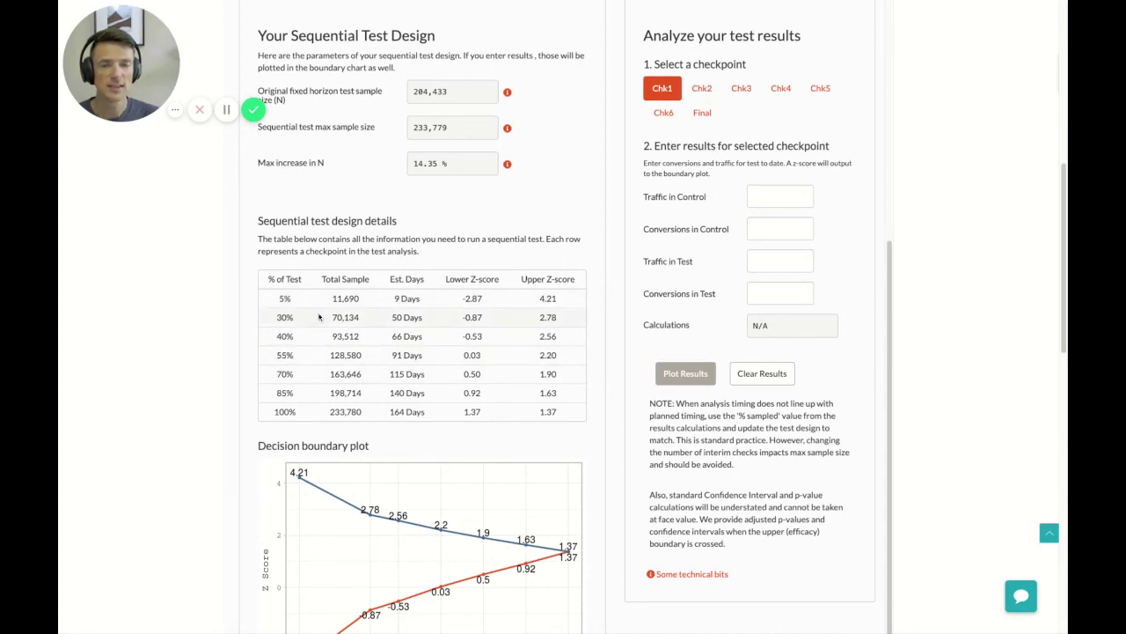
Enter checkpoint 1 results: control 10000 visitors/1000 conversions, test 10000 visitors/1050 conversions
left_click(767, 197)
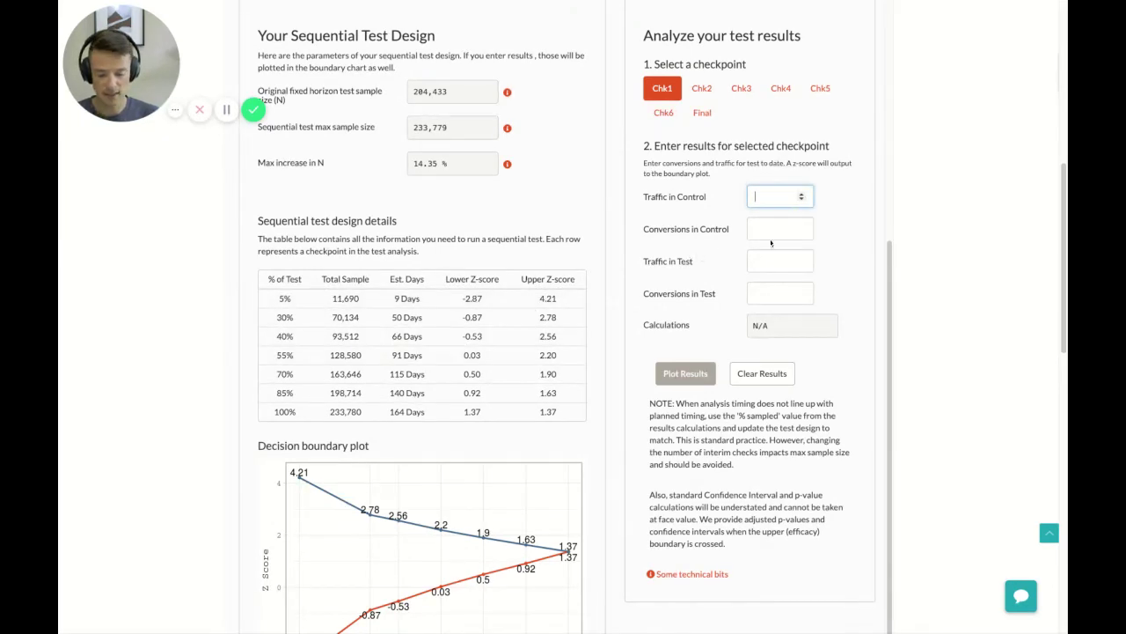
type("10000")
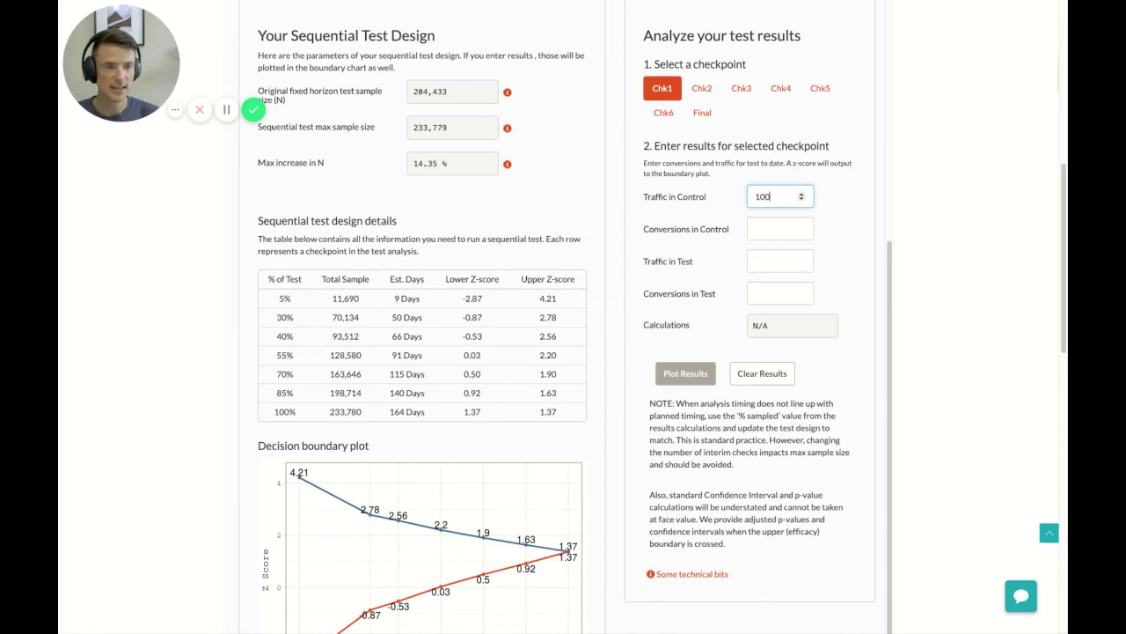
left_click(797, 227)
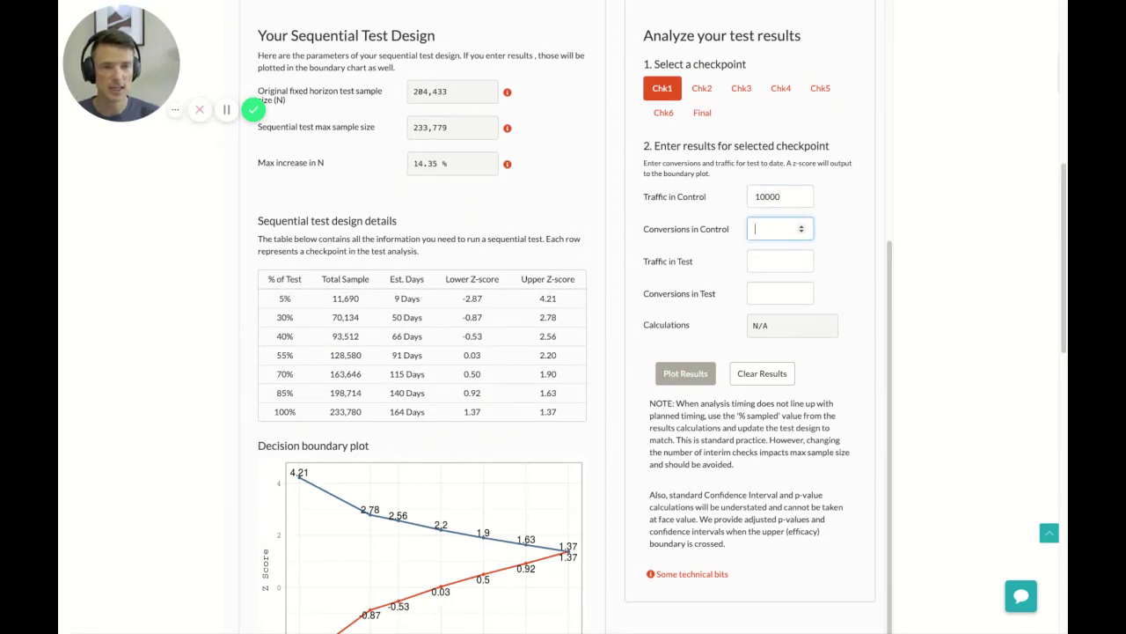
type("1000")
left_click(780, 261)
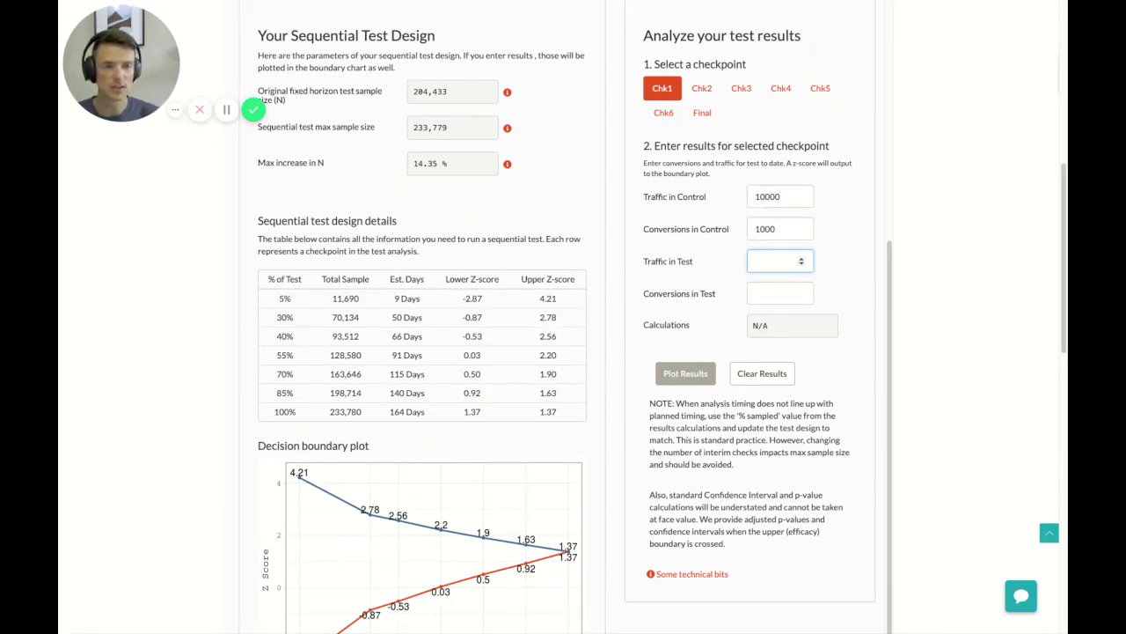
type("10000")
left_click(780, 293)
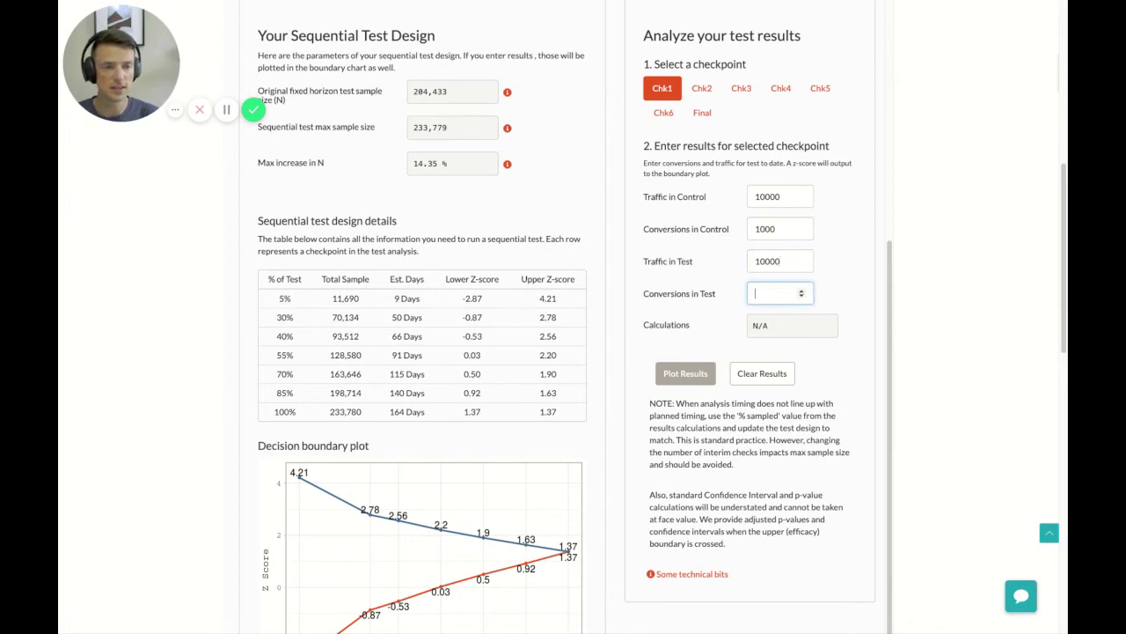
type("1050")
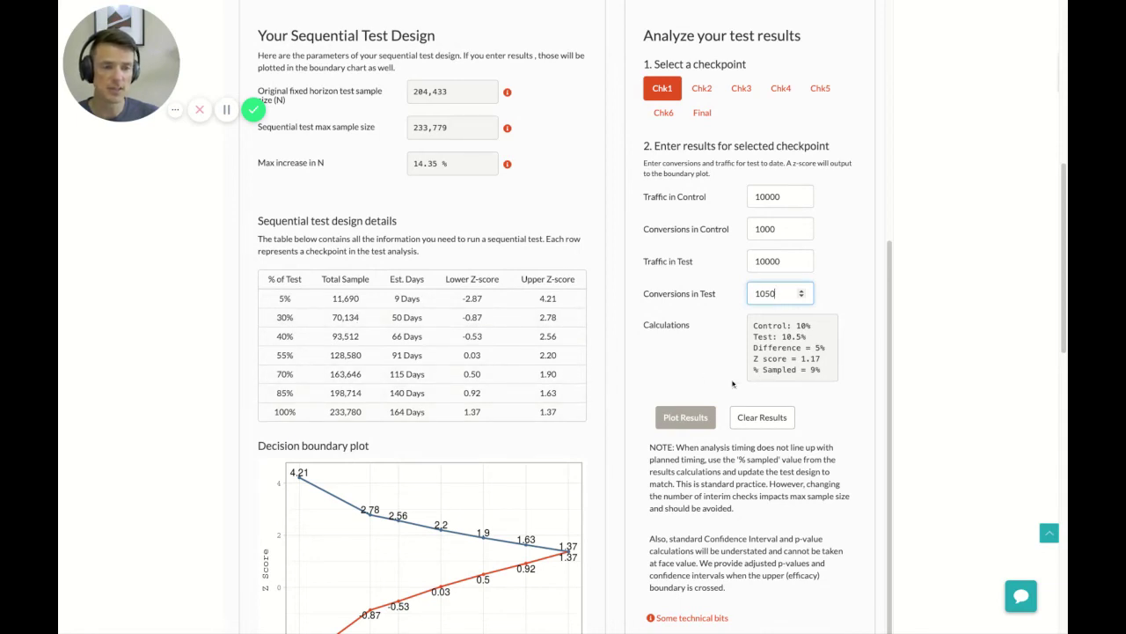
Plot checkpoint 1's z-score of 1.17 on the decision boundary chart and inspect it
left_click(687, 421)
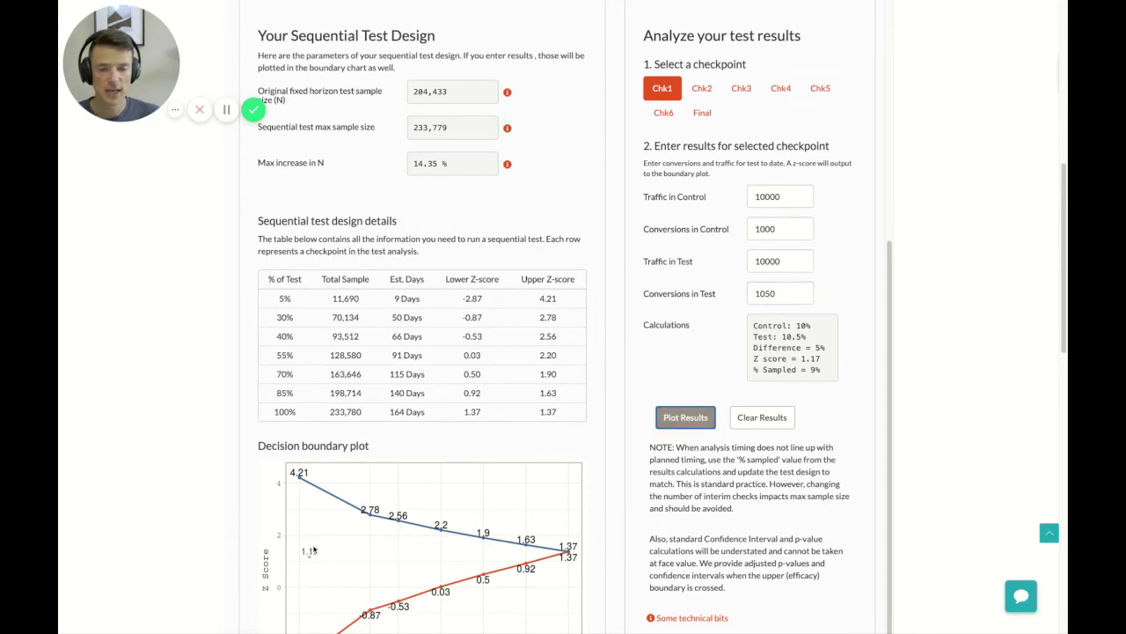
scroll(291, 559, "down", 1)
scroll(269, 556, "down", 1)
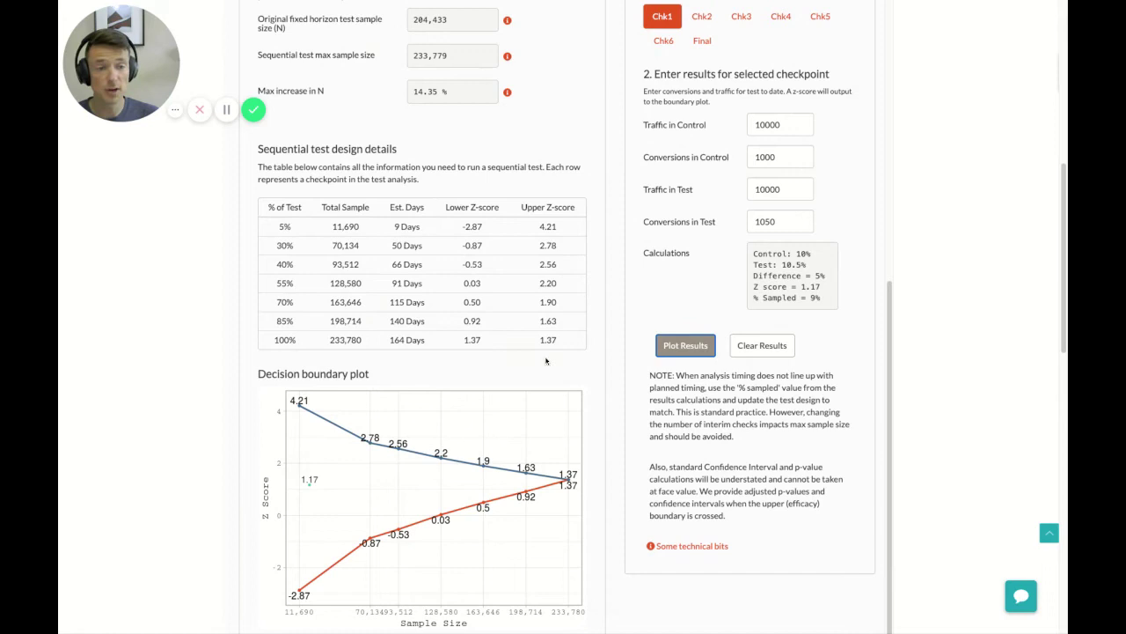
scroll(662, 238, "up", 1)
scroll(661, 238, "up", 1)
Switch to checkpoint 2 and enter control results of 32000 visitors and 3200 conversions
left_click(701, 28)
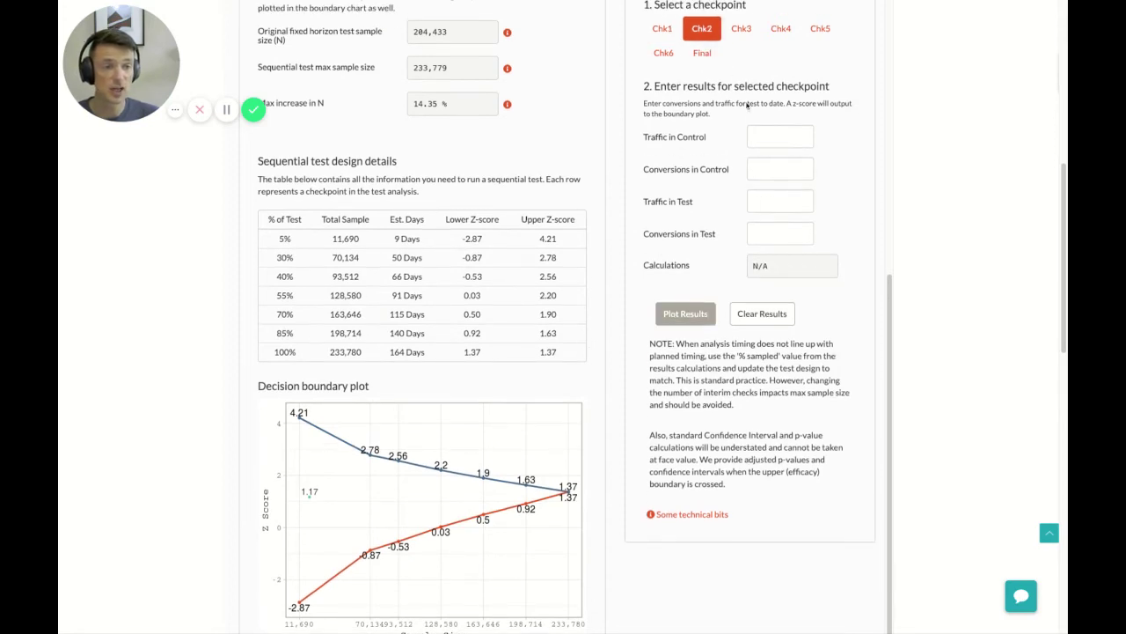
left_click(757, 136)
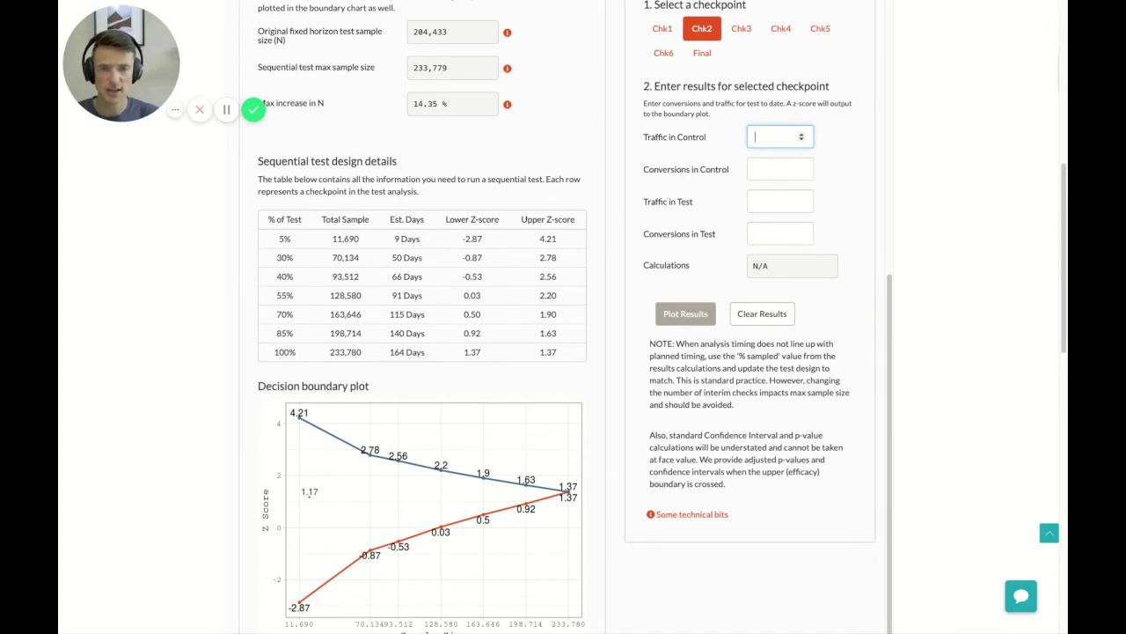
type("32000")
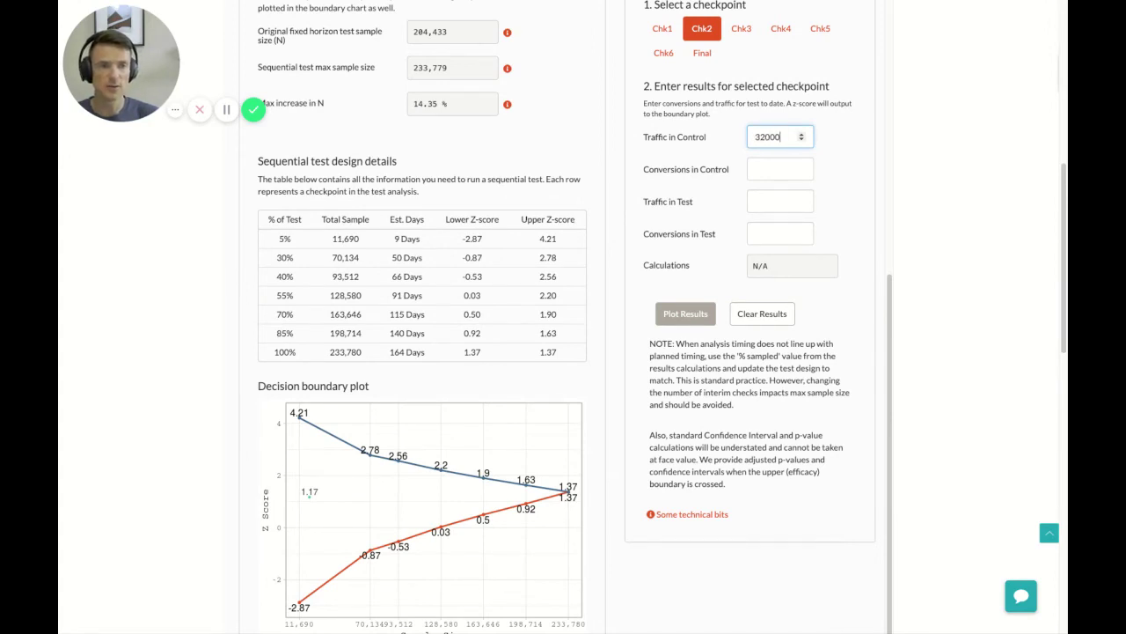
key("Tab")
type("3200")
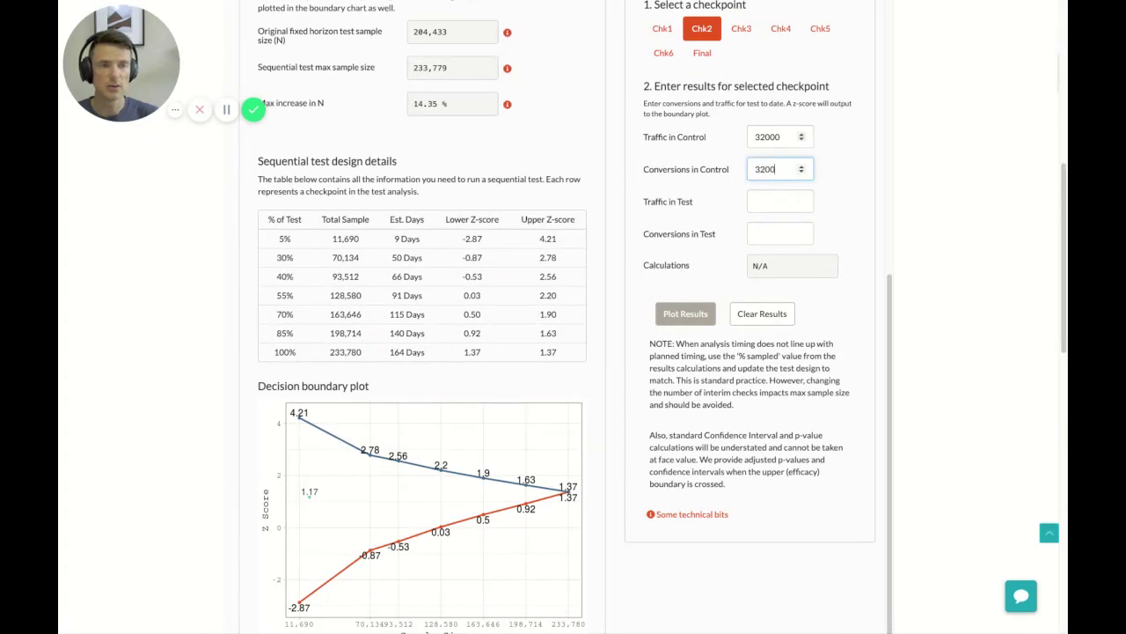
Enter test results of 32000 visitors and 3400 conversions, then plot the 2.6 z-score
key("Tab")
type("32000")
key("Tab")
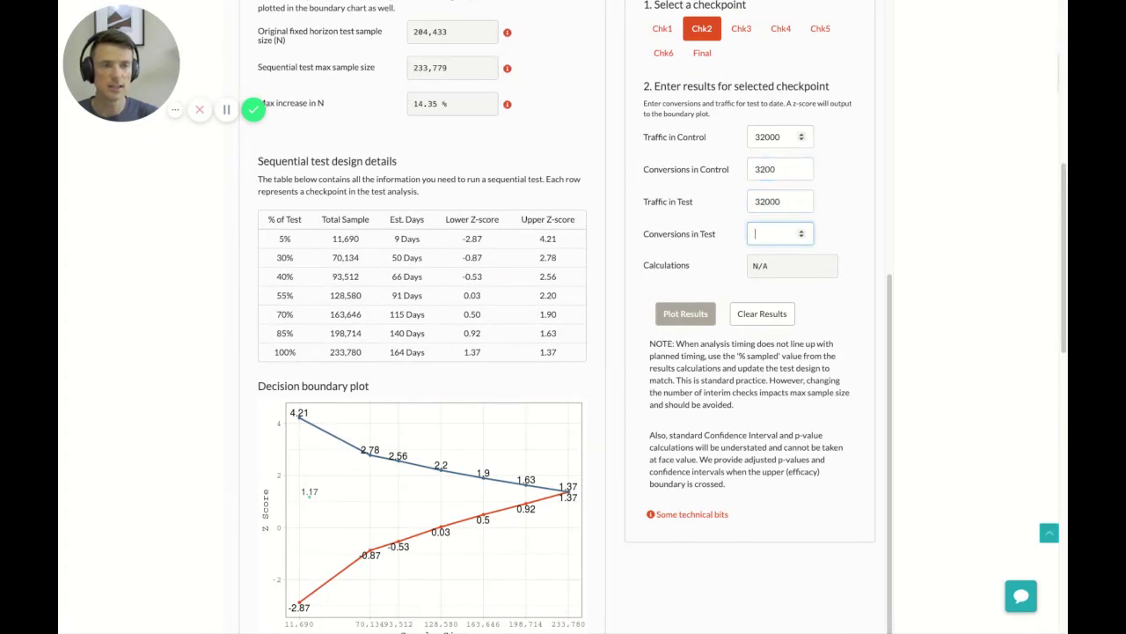
type("33000")
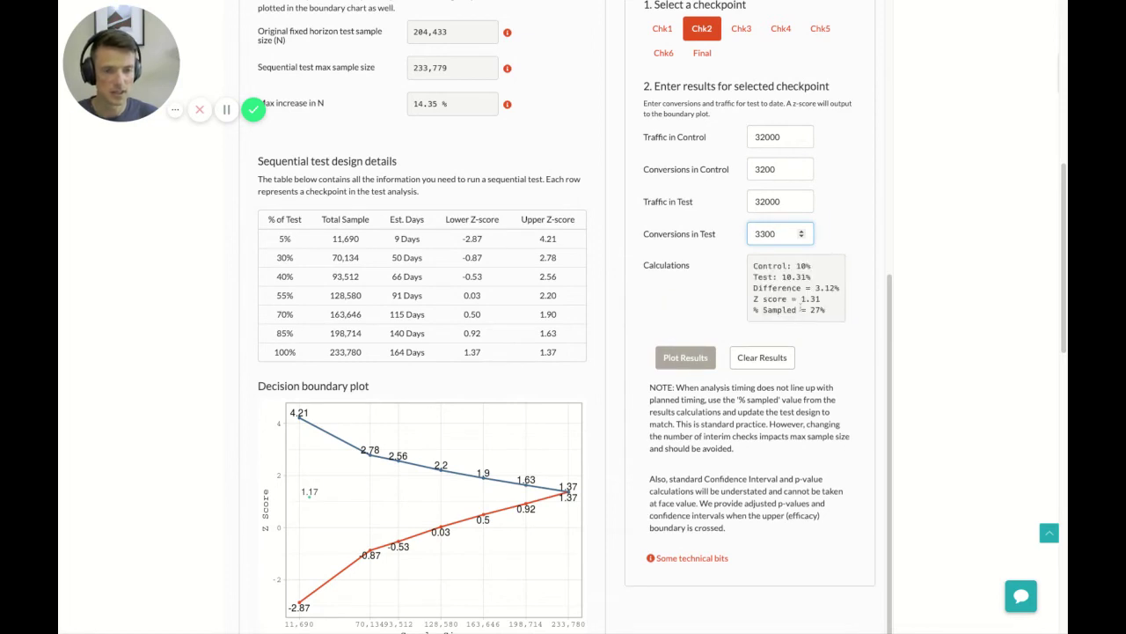
left_click(762, 233)
key("BackSpace")
type("4")
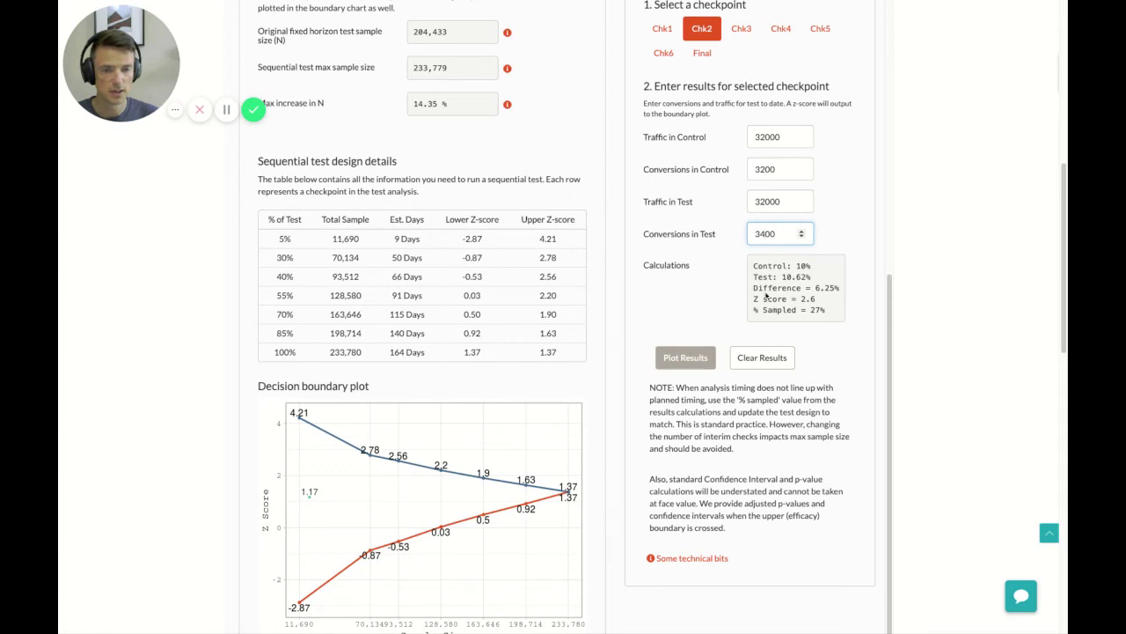
left_click(679, 361)
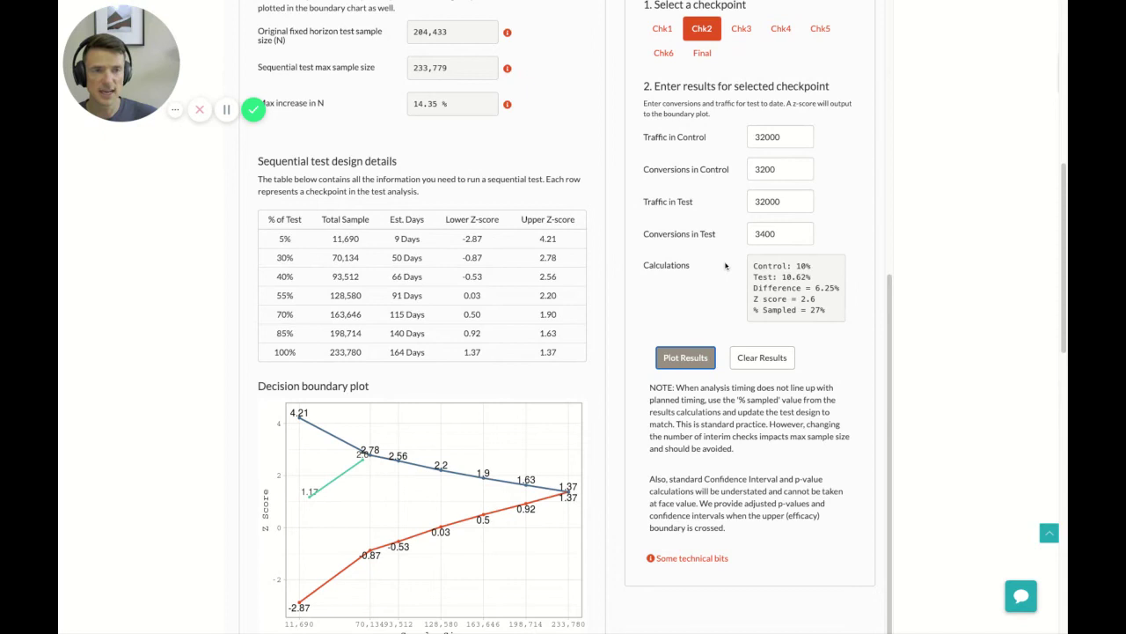
scroll(726, 267, "up", 1)
scroll(693, 313, "up", 3)
scroll(739, 318, "down", 1)
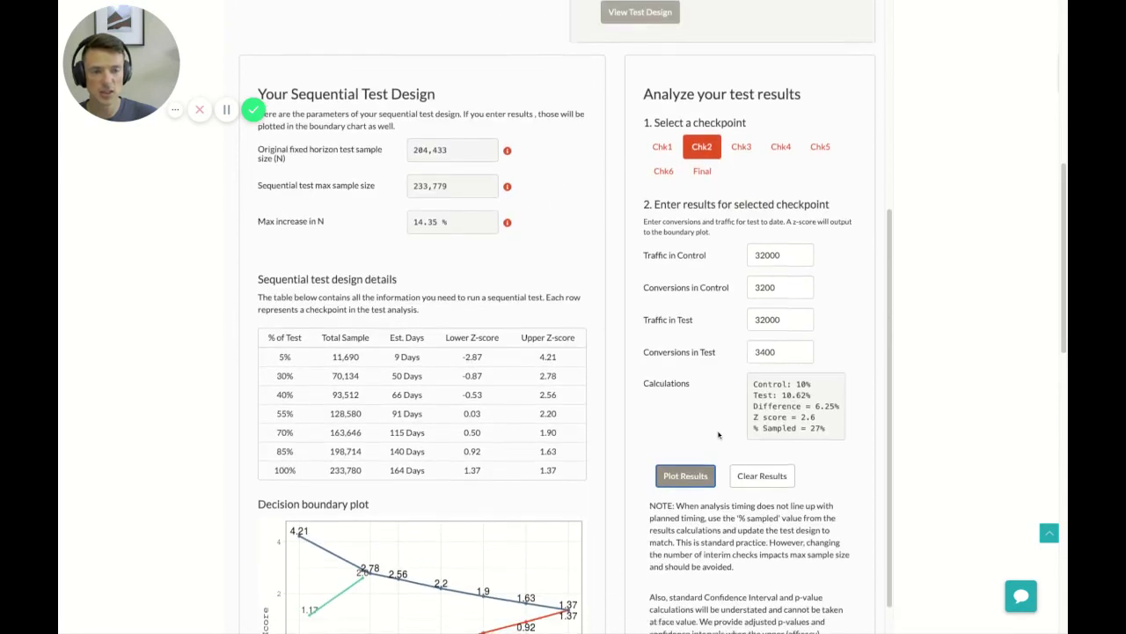
After reviewing checkpoint 1 and 2 results, set check-in timings to 9% and 27%
left_click(665, 101)
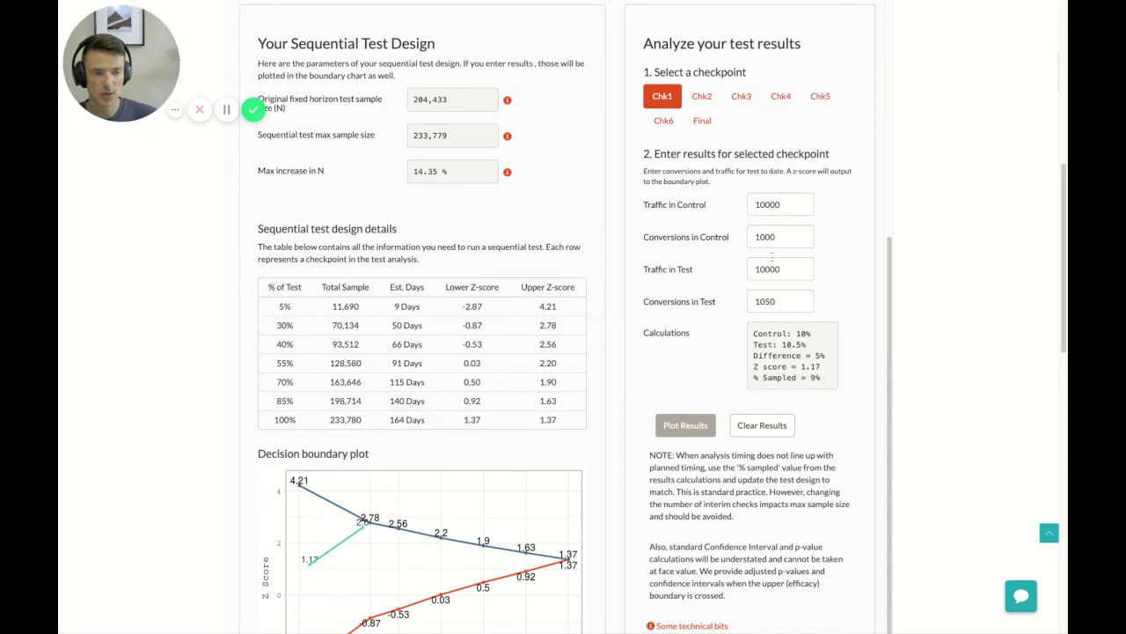
left_click(702, 98)
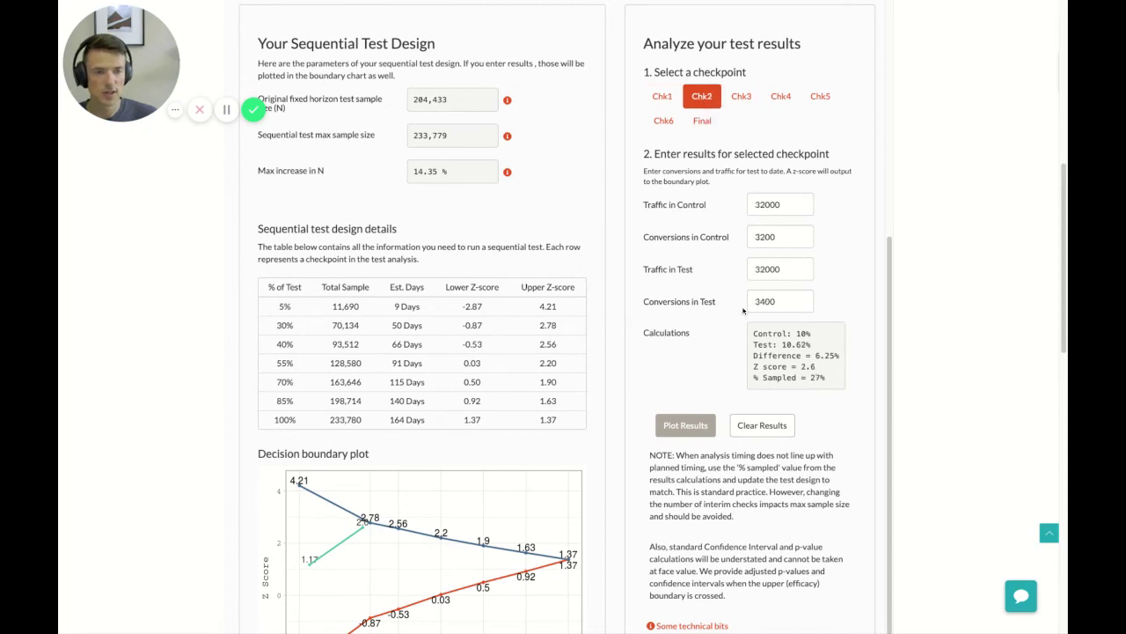
scroll(743, 310, "up", 4)
double_click(756, 117)
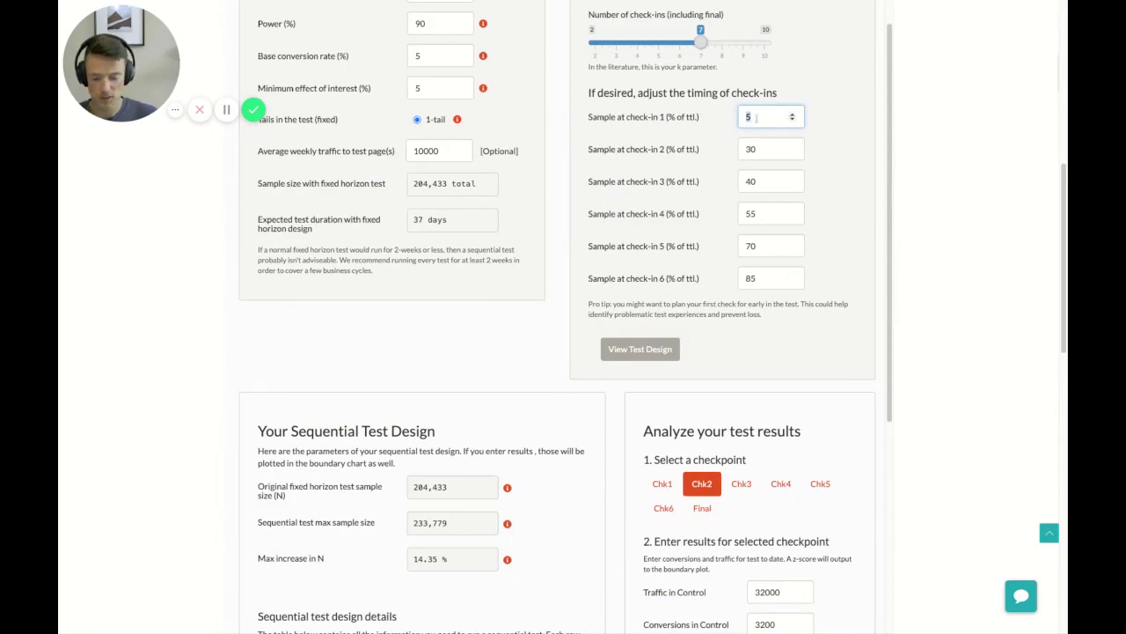
type("9")
double_click(750, 148)
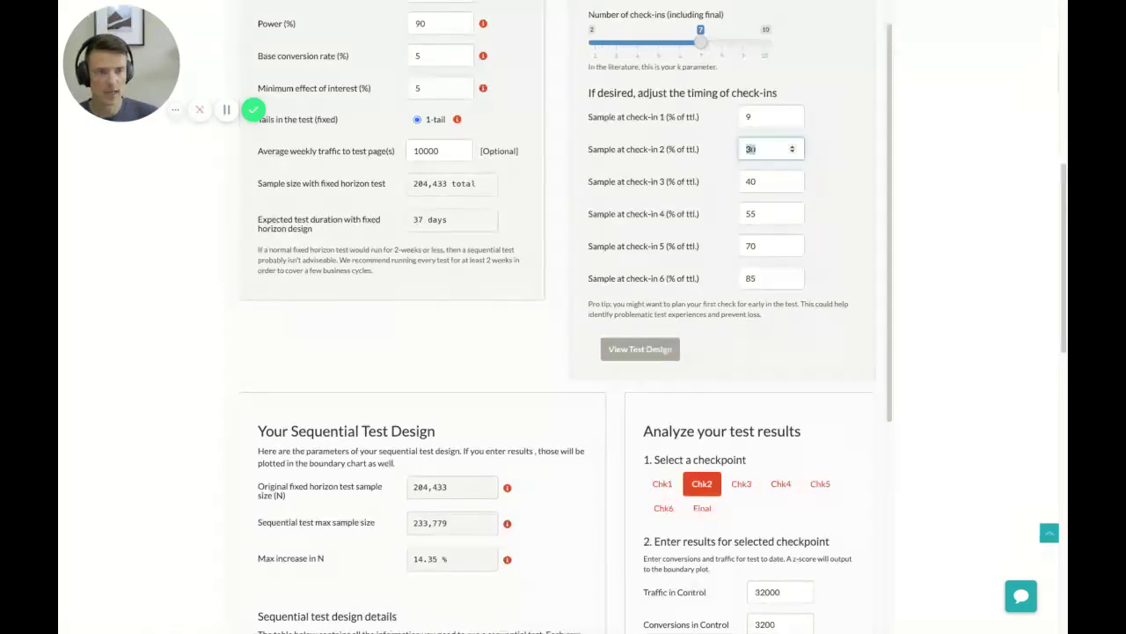
type("27")
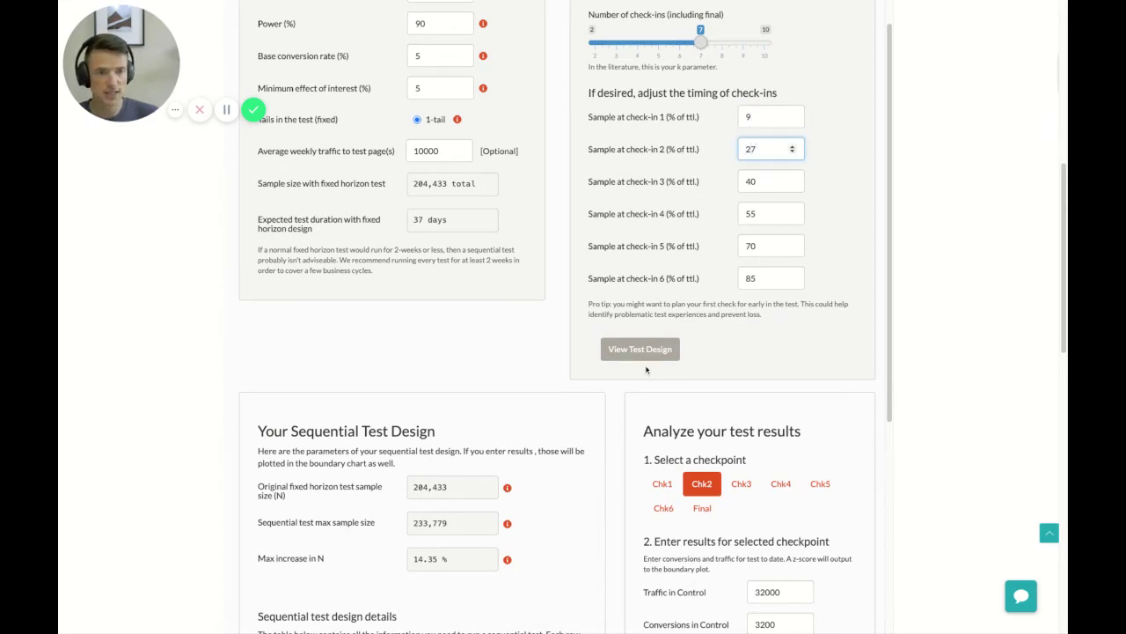
Regenerate the test design and confirm checkpoint 2's z-score 2.6 sits below the 2.89 boundary
scroll(648, 370, "down", 1)
left_click(640, 264)
scroll(620, 344, "down", 5)
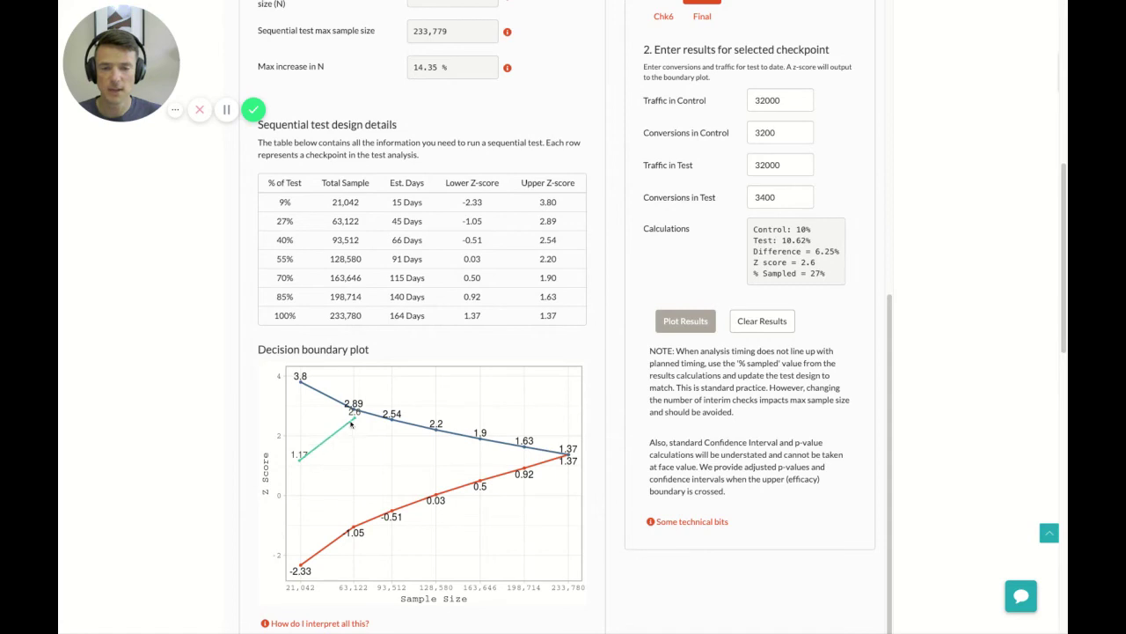
scroll(383, 451, "up", 1)
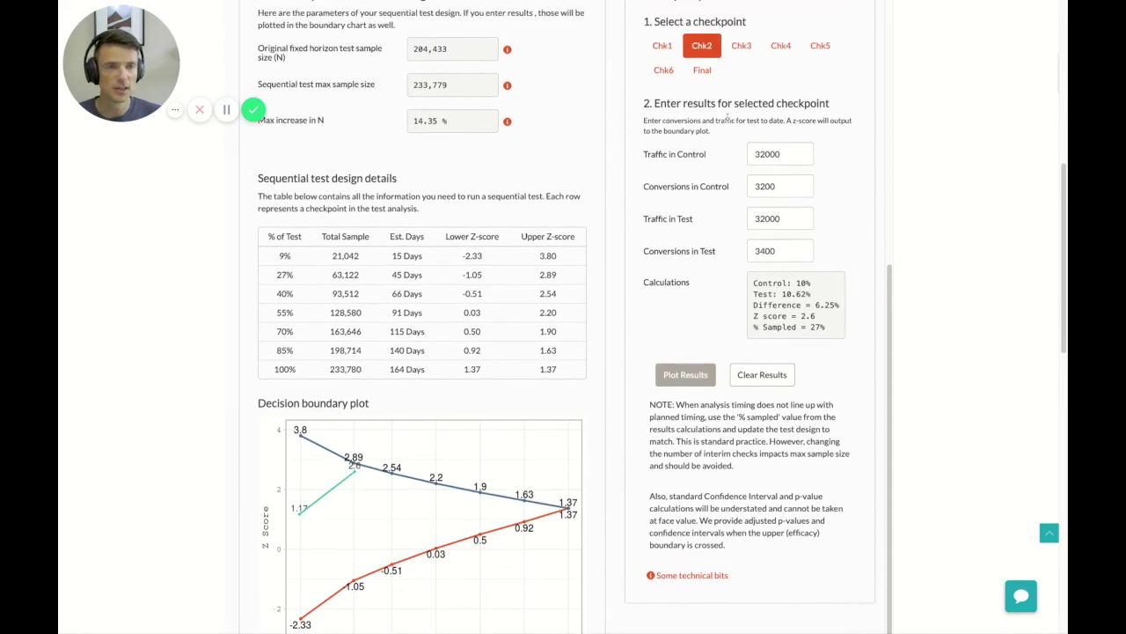
Enter checkpoint 3 results (control 43000/4300, test 43000/4550) and plot them on the boundary chart
left_click(742, 51)
left_click(773, 155)
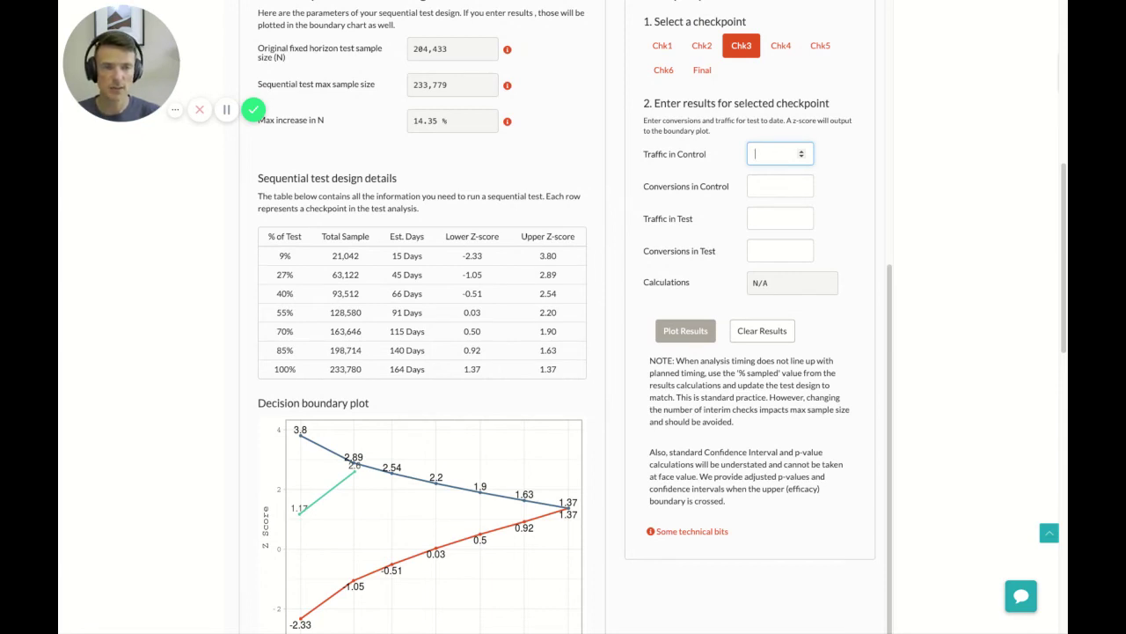
type("3")
type("3000")
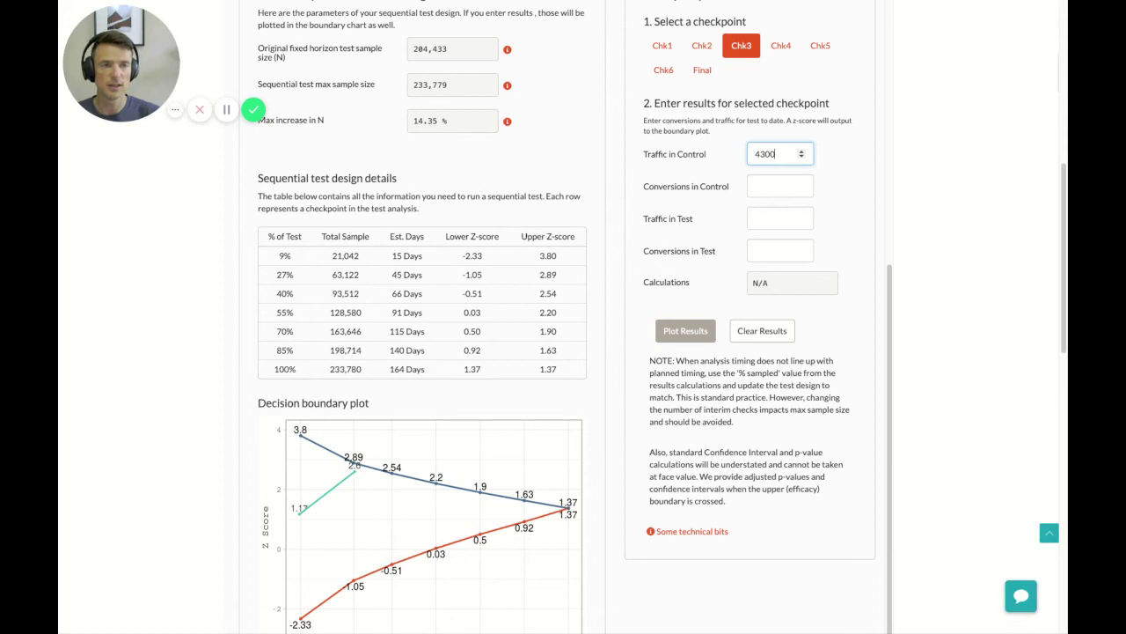
key("Tab")
type("3400")
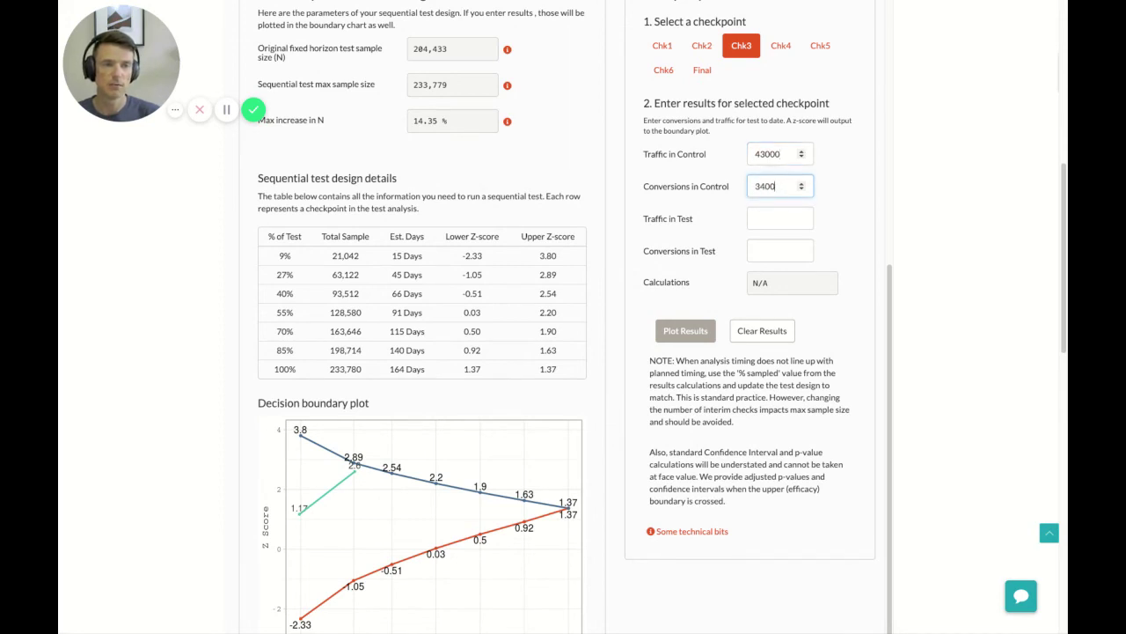
key("BackSpace")
key("BackSpace")
key("BackSpace")
type("4300")
key("Tab")
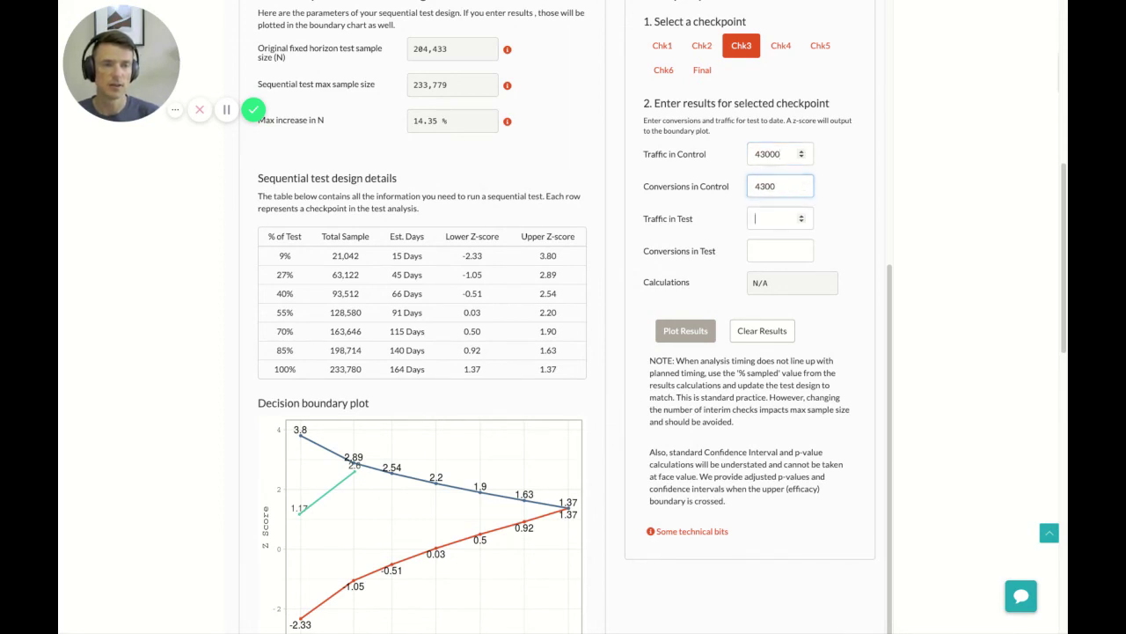
type("43000")
key("Tab")
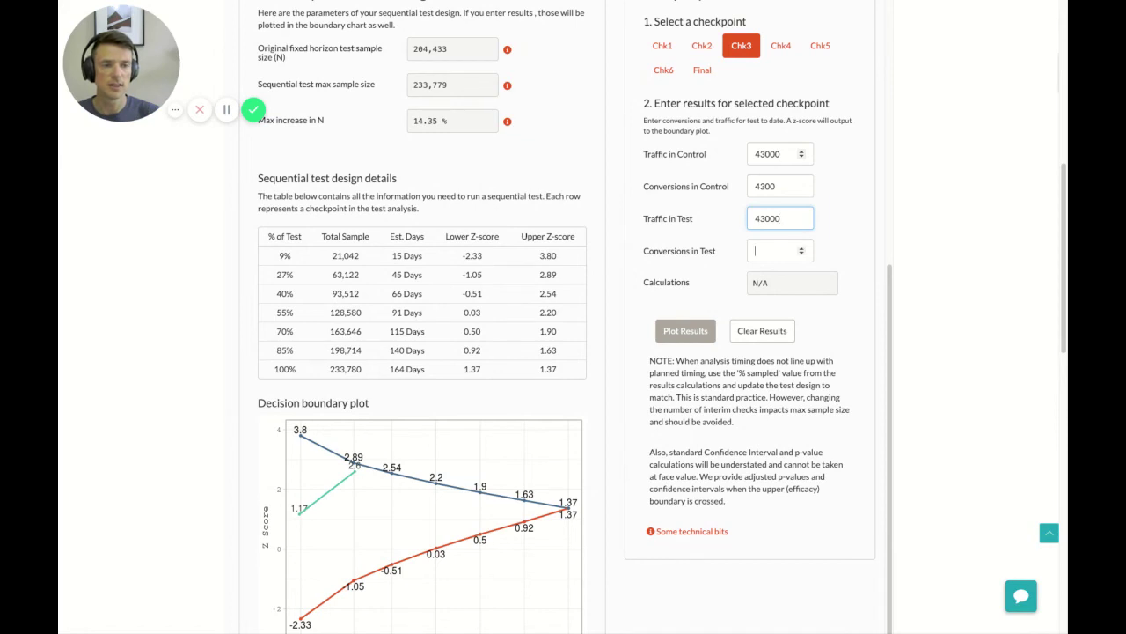
type("4500")
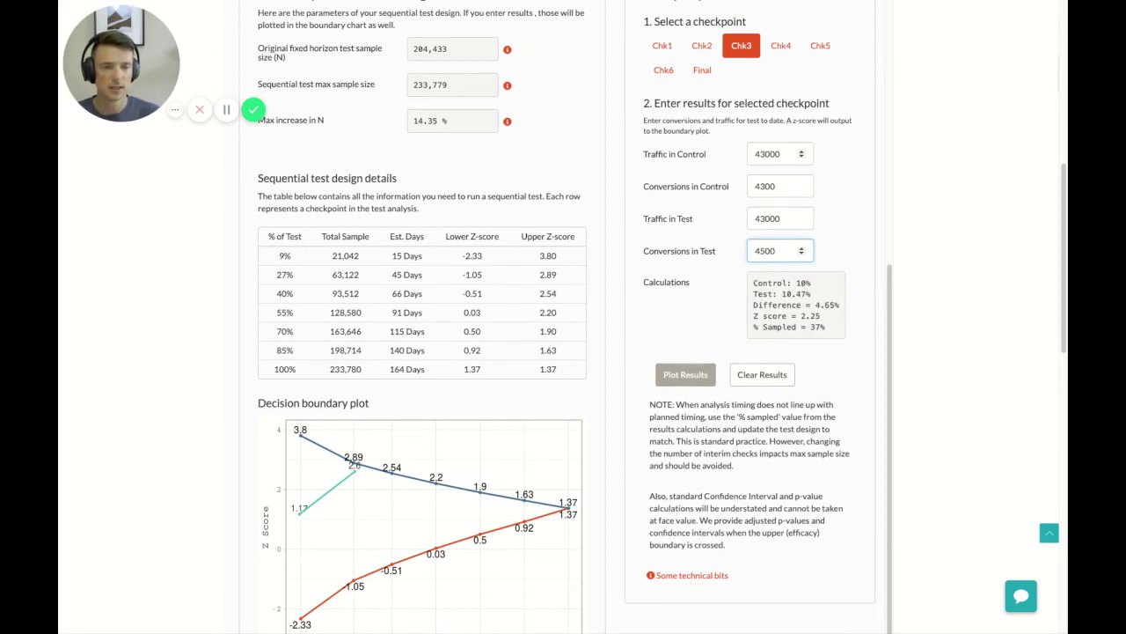
type("5")
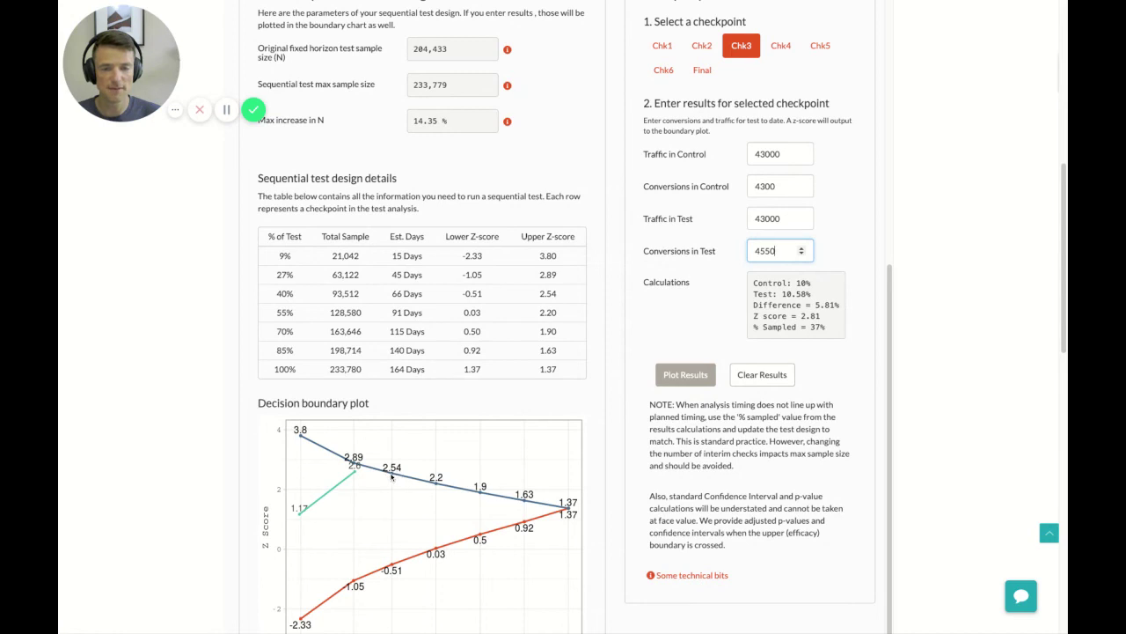
left_click(689, 379)
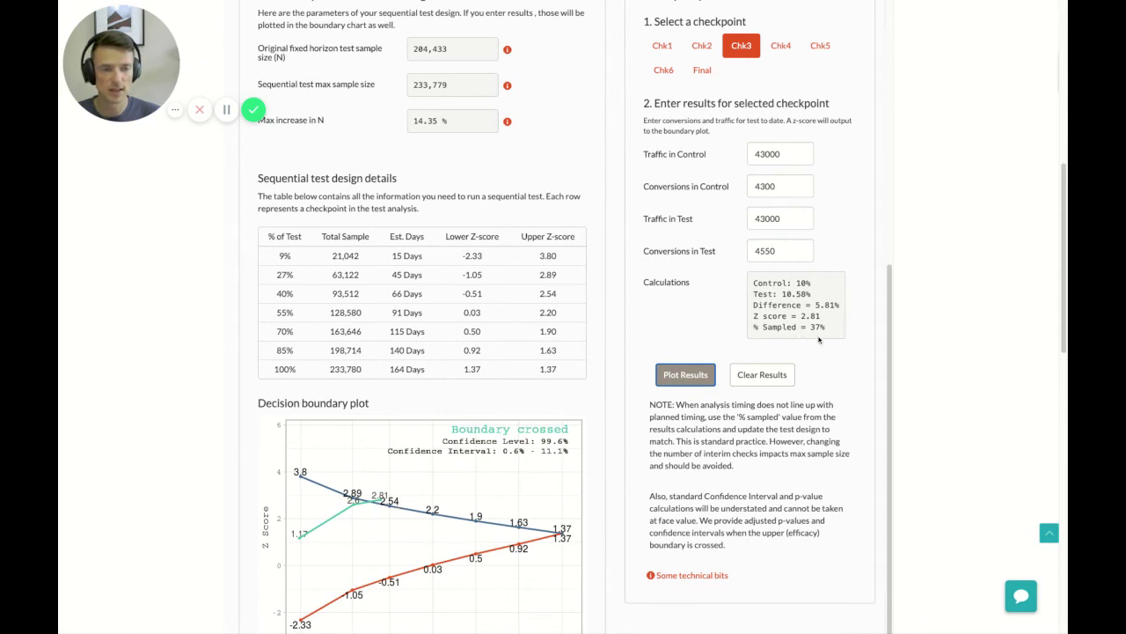
Move check-in 3 from 40% to 37% and regenerate the design, giving a 2.64 boundary
scroll(811, 337, "up", 4)
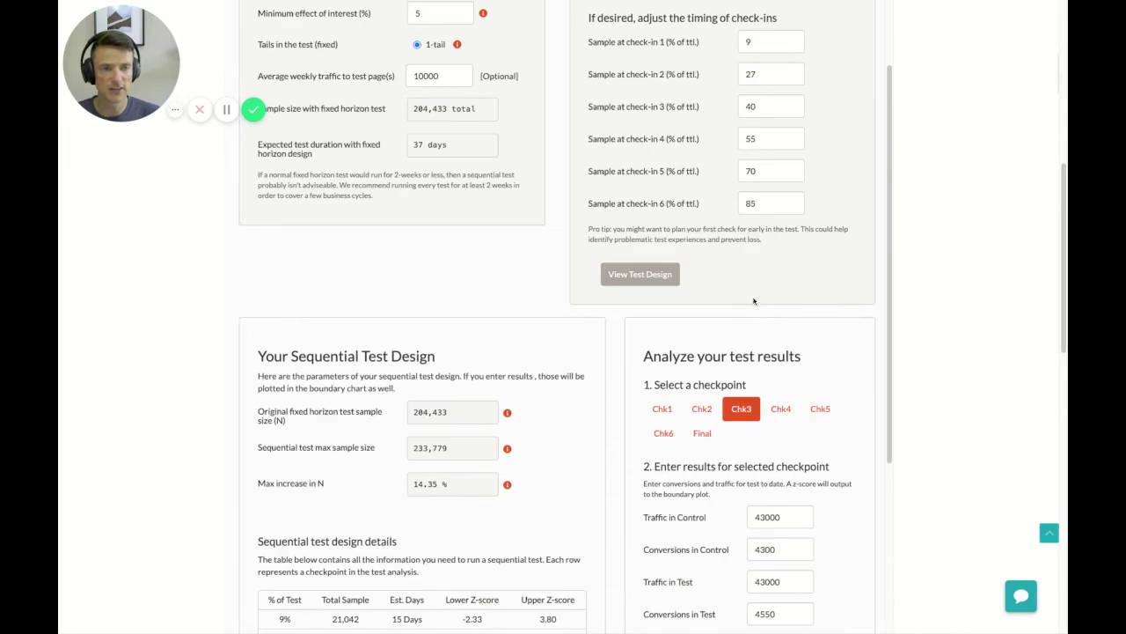
double_click(757, 127)
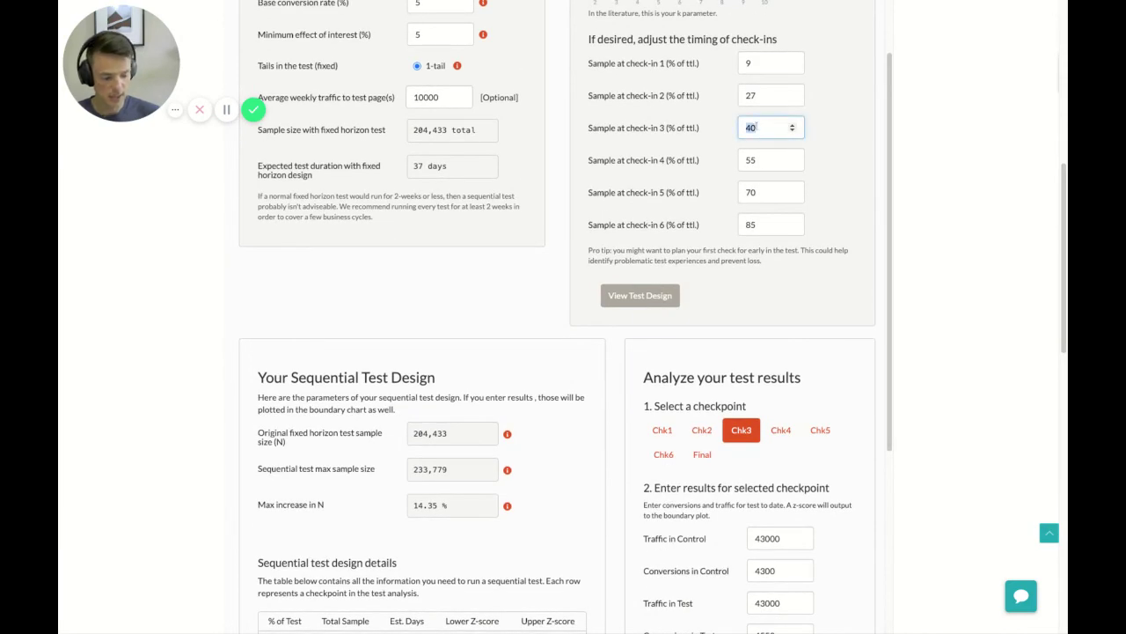
type("37")
left_click(639, 294)
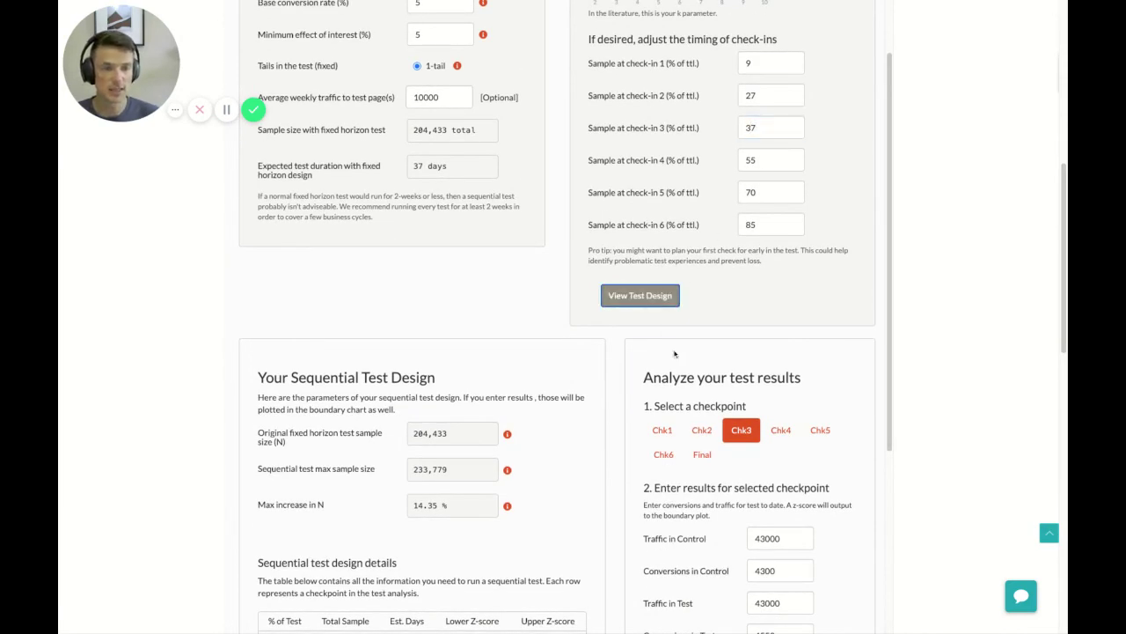
scroll(676, 354, "down", 5)
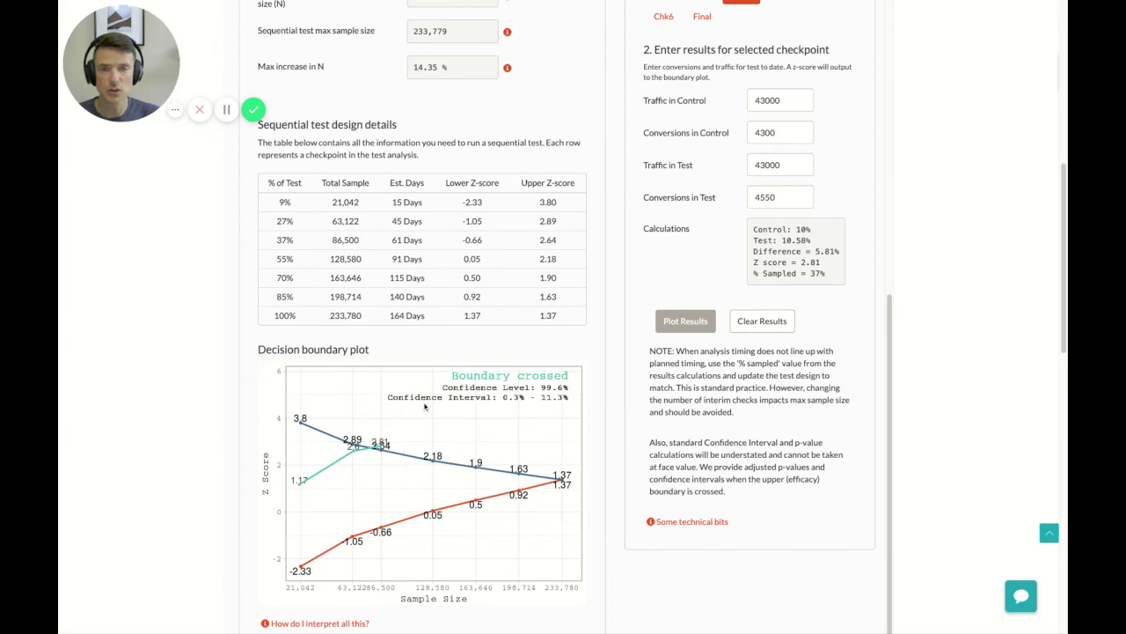
scroll(425, 405, "up", 7)
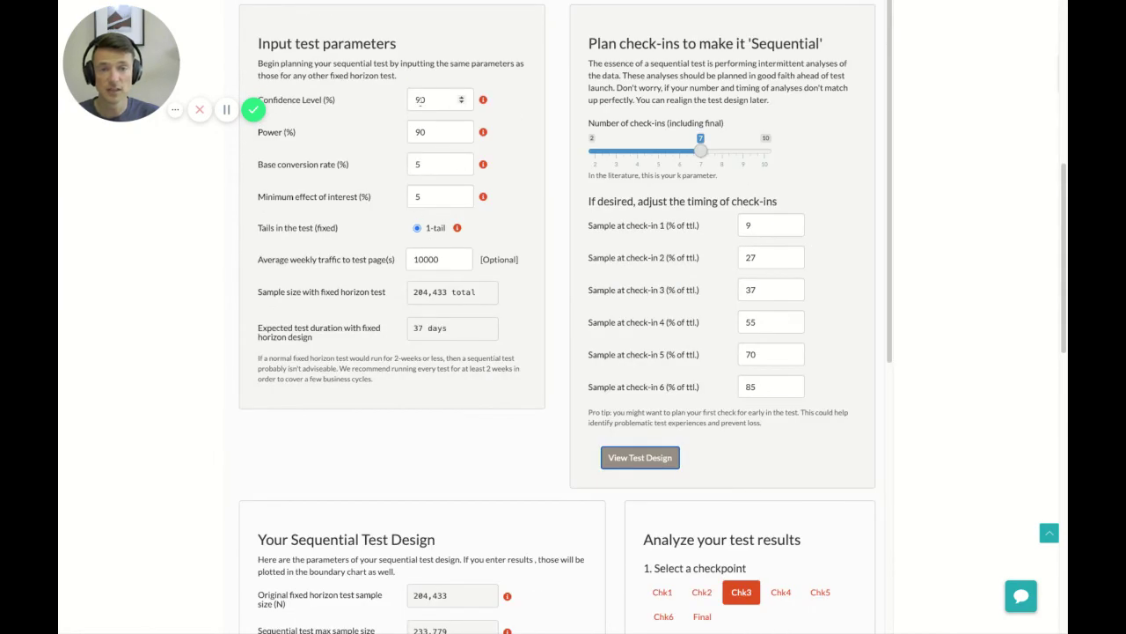
scroll(338, 455, "down", 7)
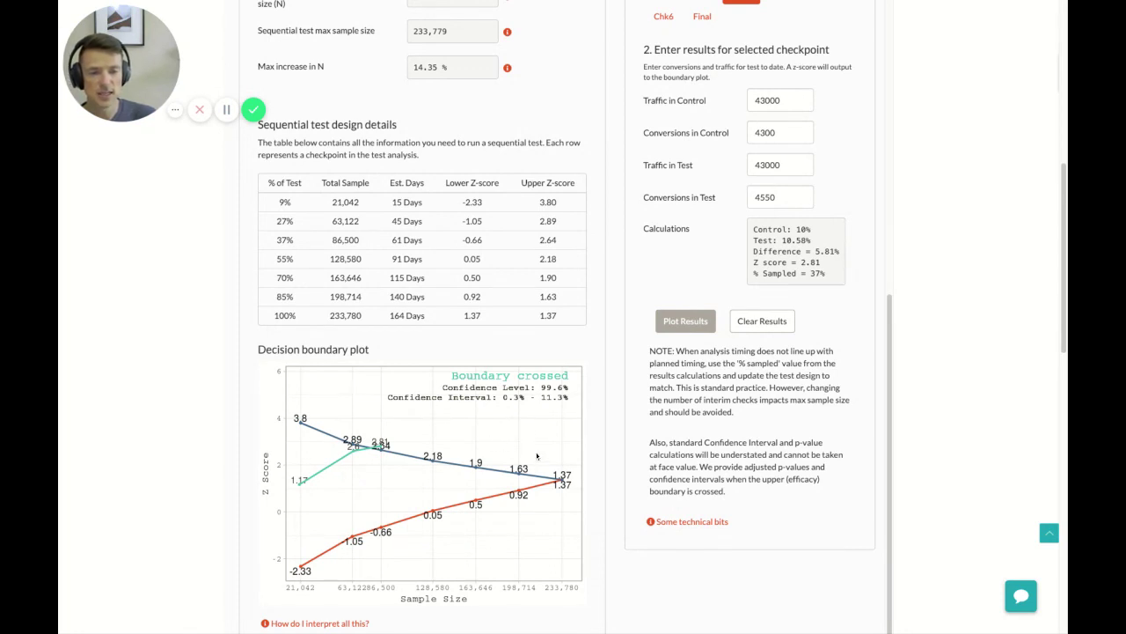
scroll(633, 491, "down", 3)
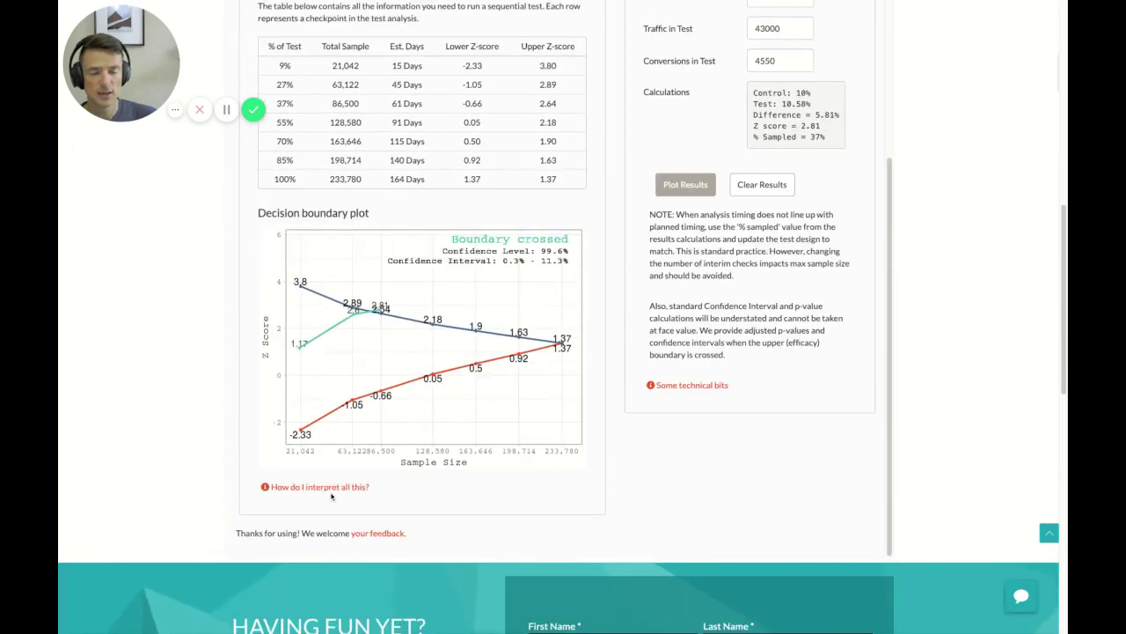
left_click(670, 389)
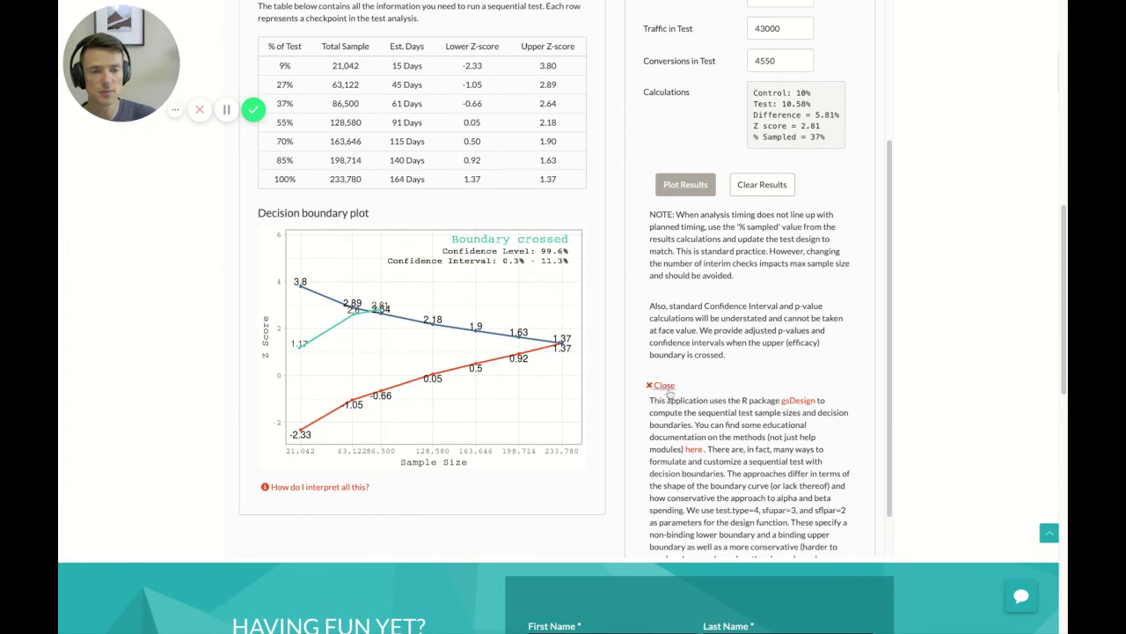
left_click(662, 387)
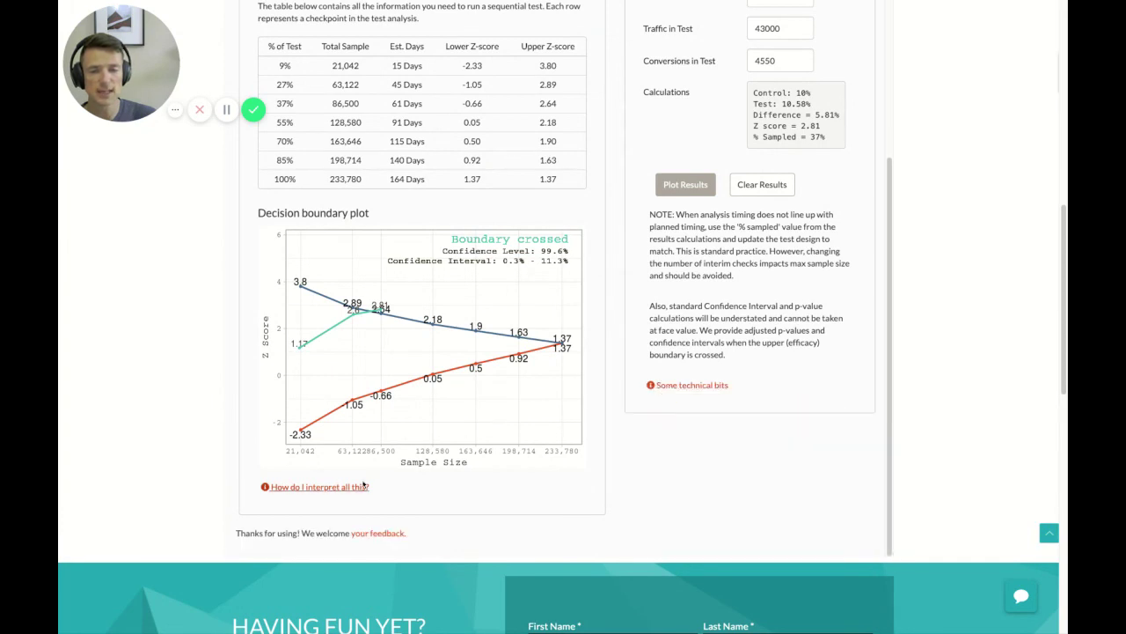
scroll(455, 469, "up", 1)
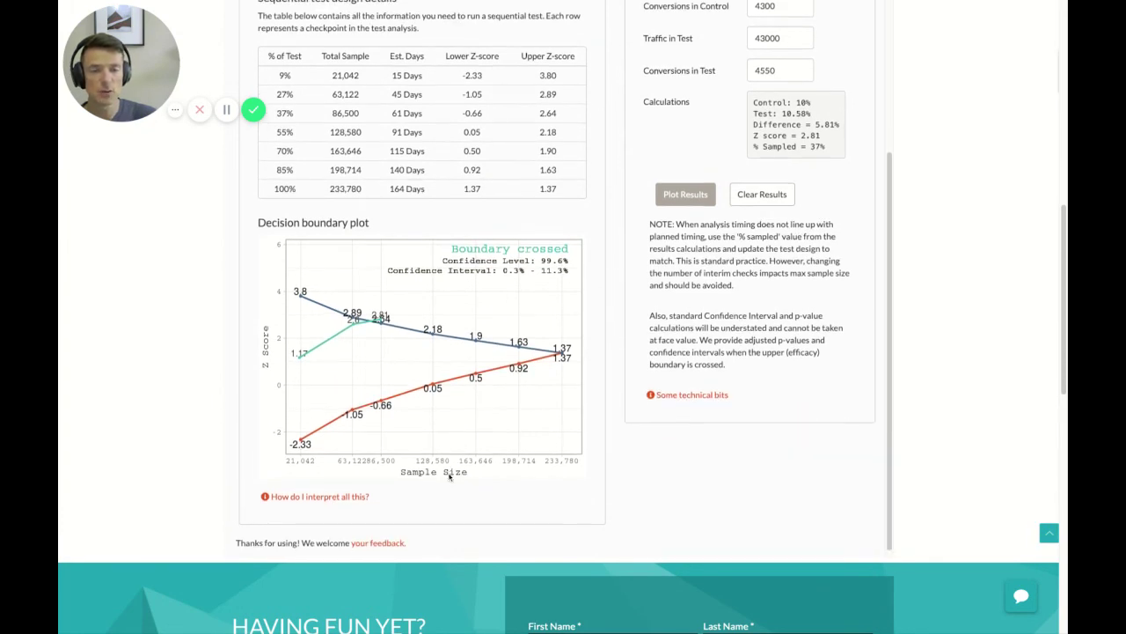
scroll(551, 456, "up", 5)
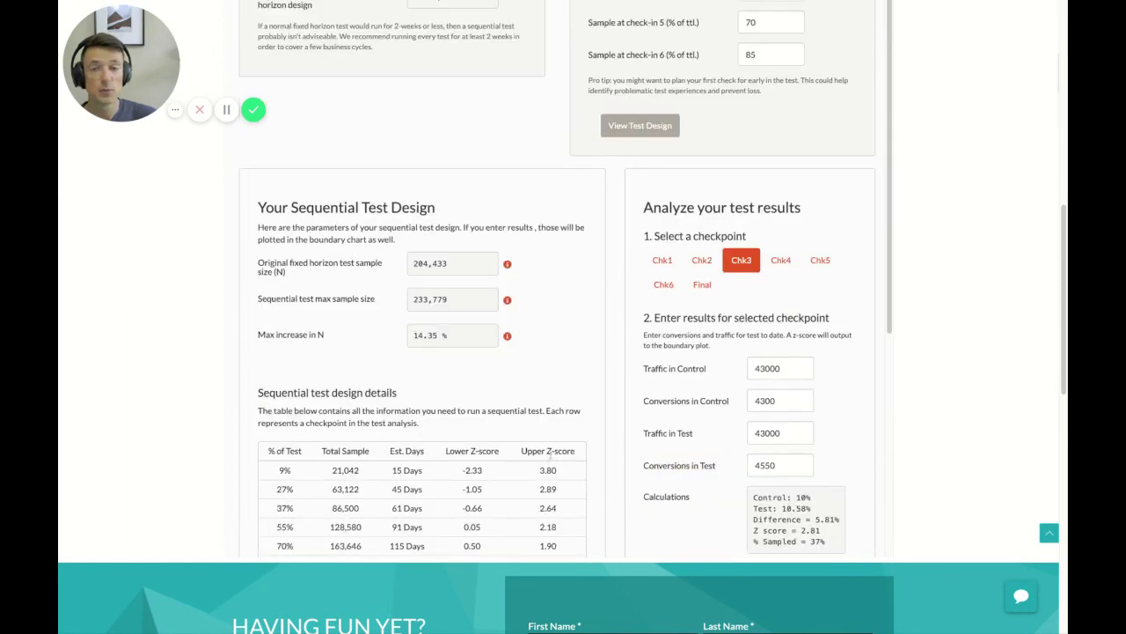
scroll(549, 459, "up", 2)
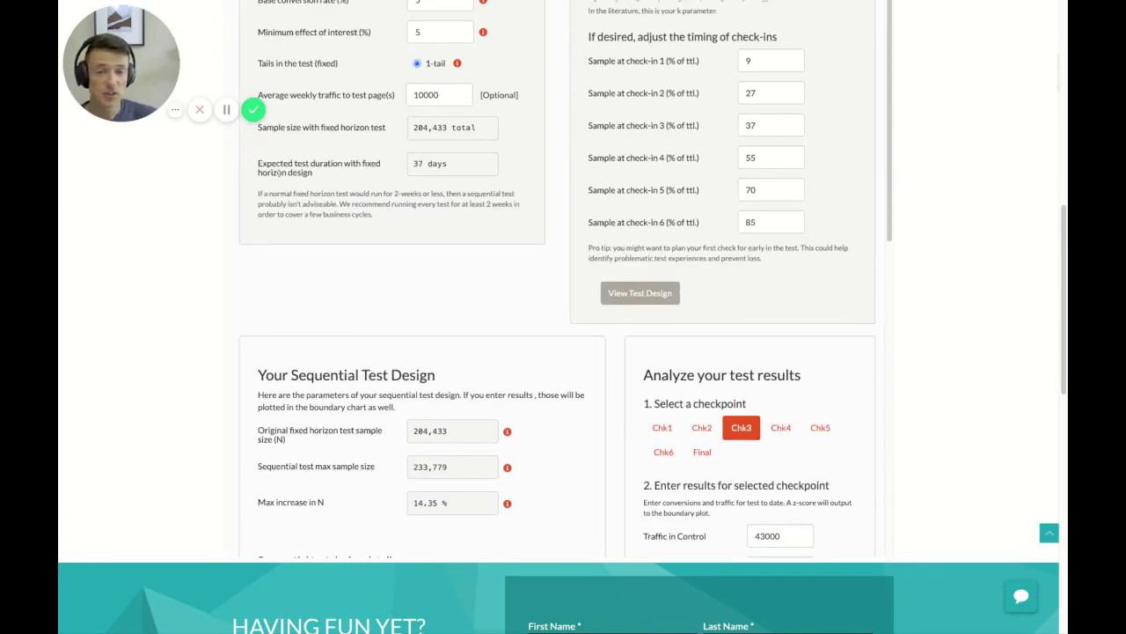
scroll(192, 214, "up", 4)
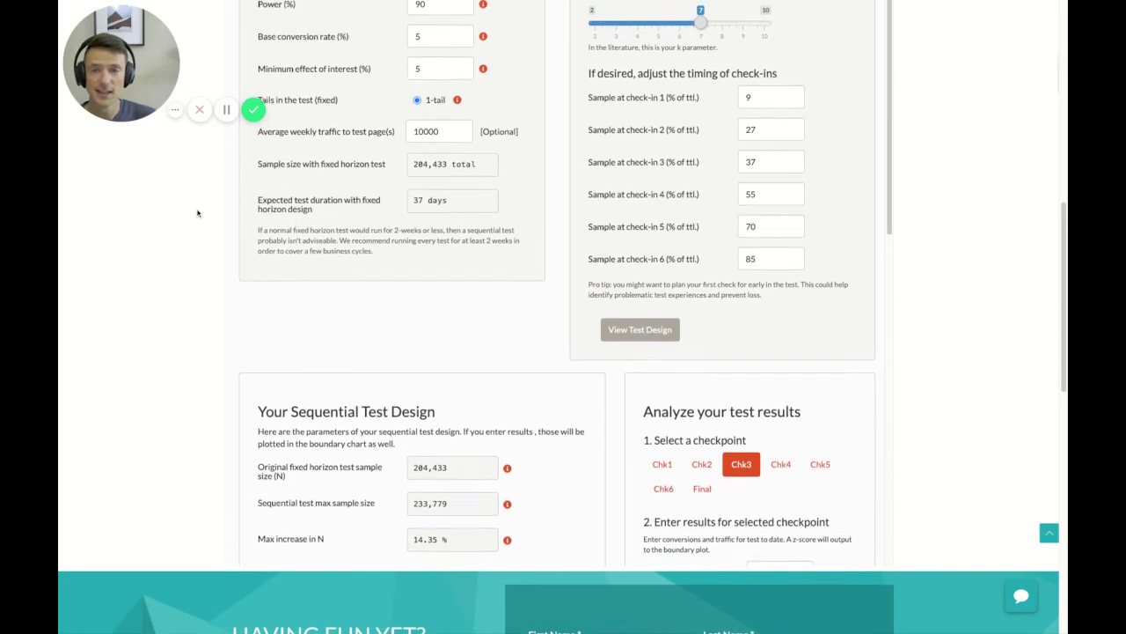
scroll(193, 214, "up", 5)
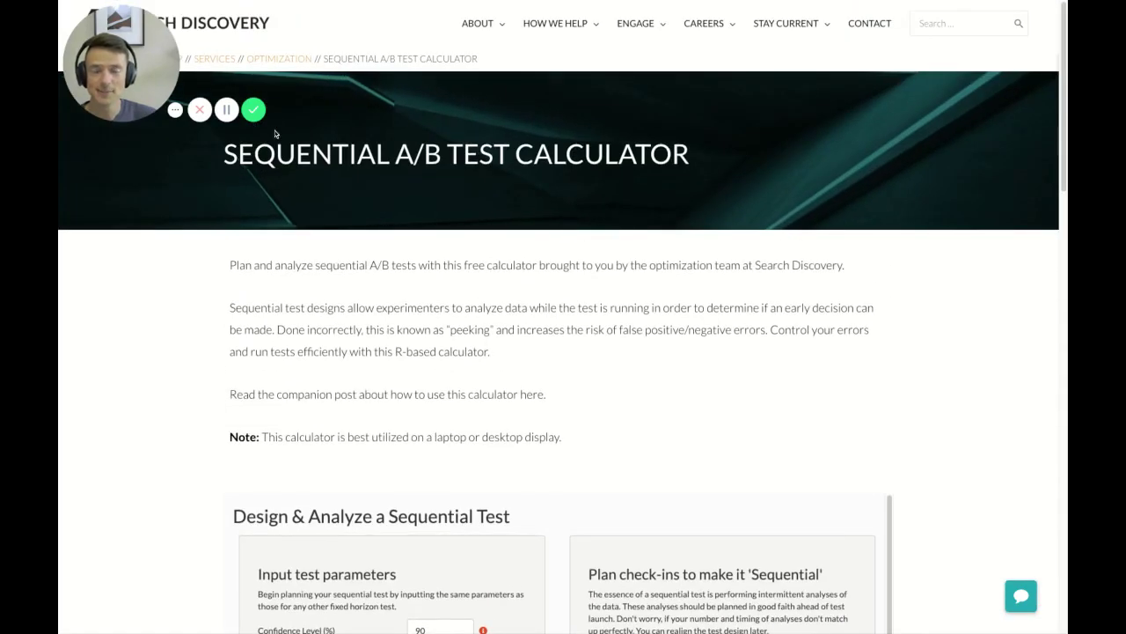